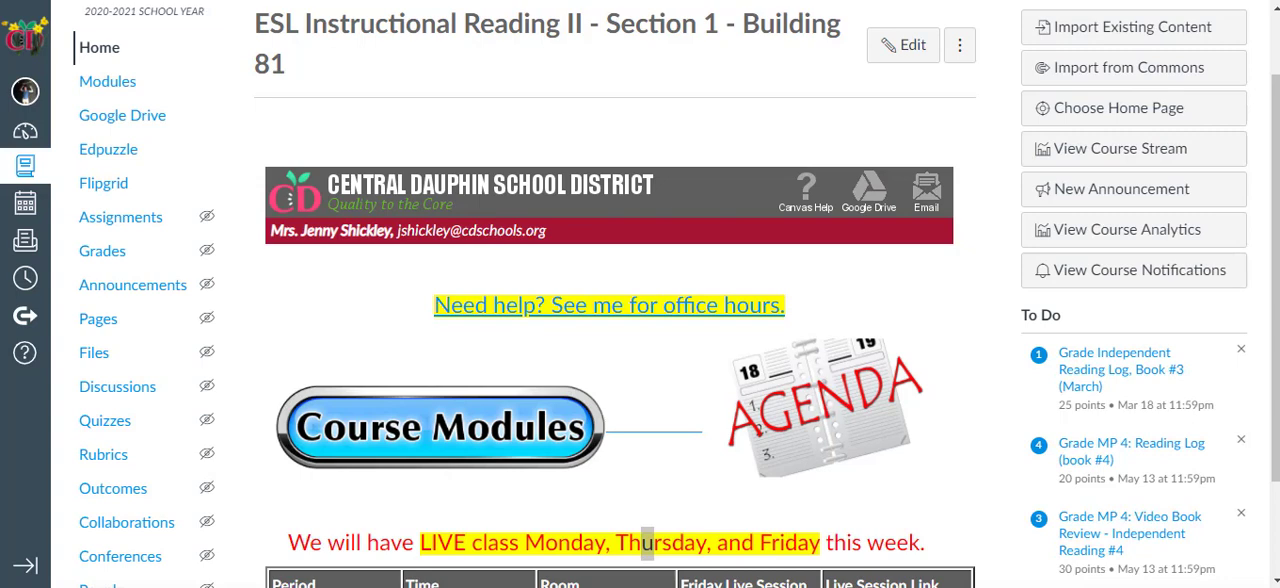
Step: Export the ESL Instructional Reading II course's gradebook from Grades and open the downloaded CSV file
click(101, 255)
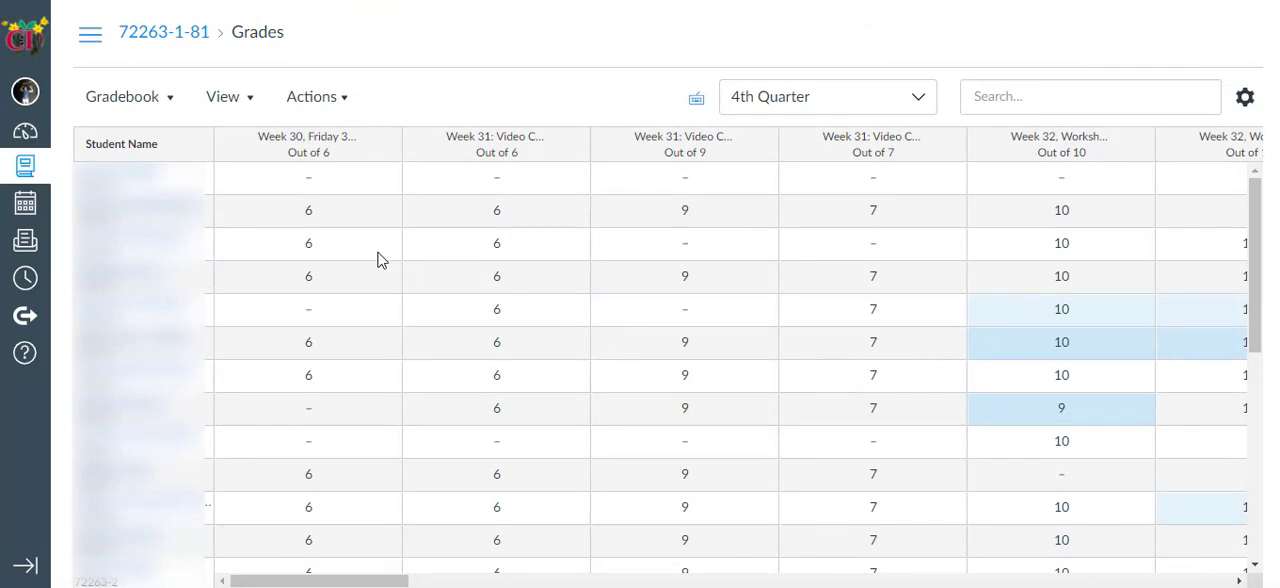
click(345, 100)
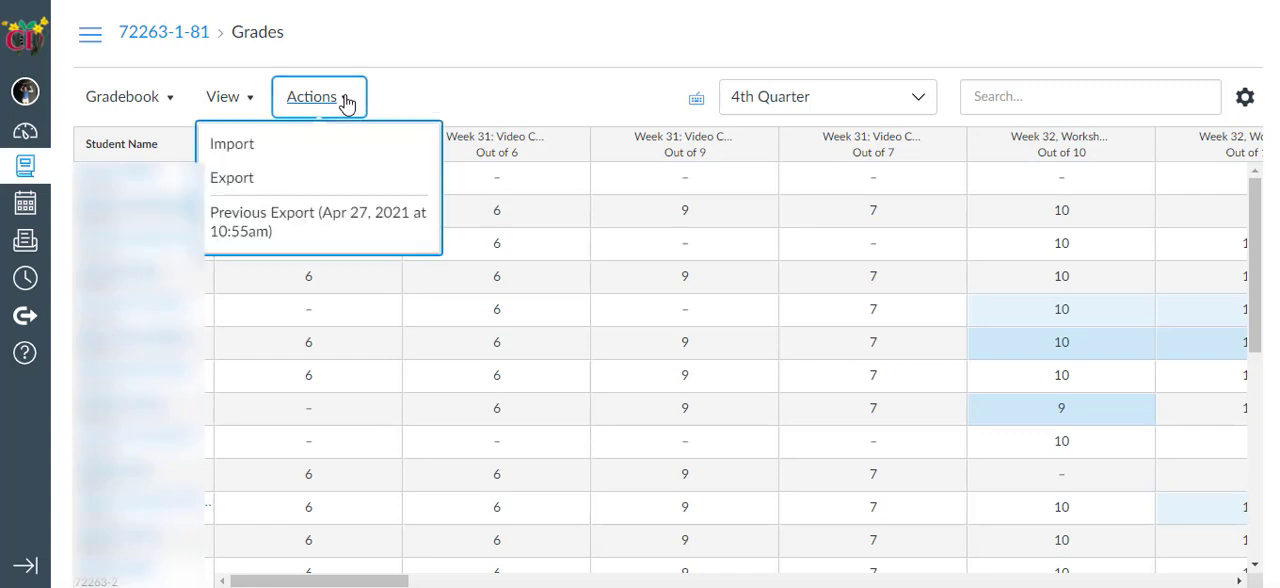
click(243, 188)
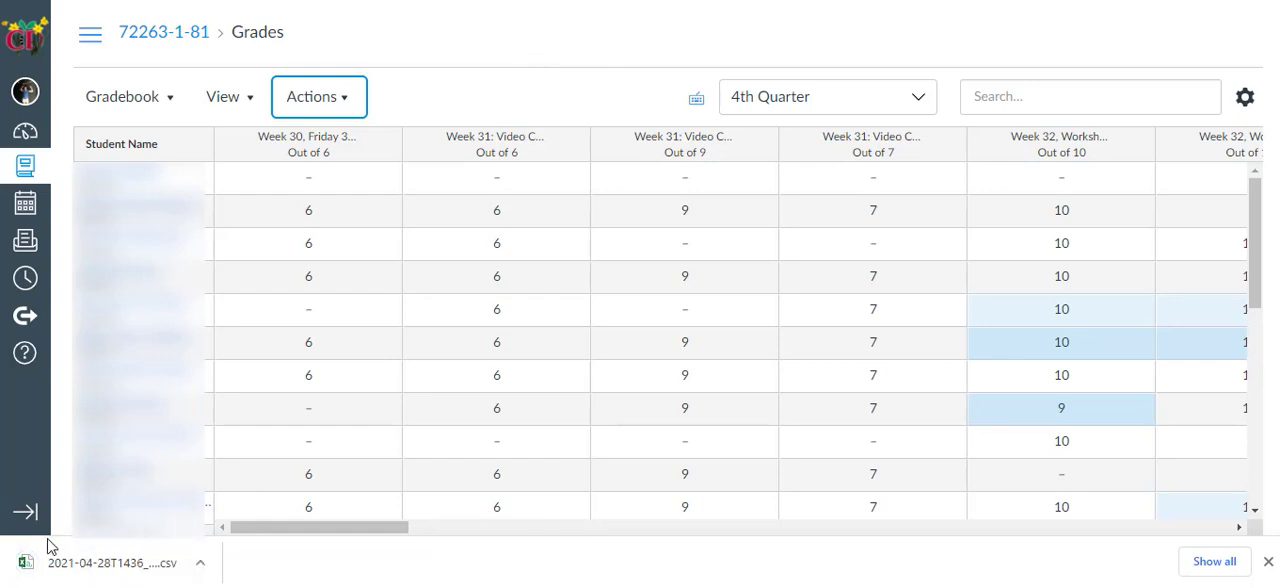
click(203, 566)
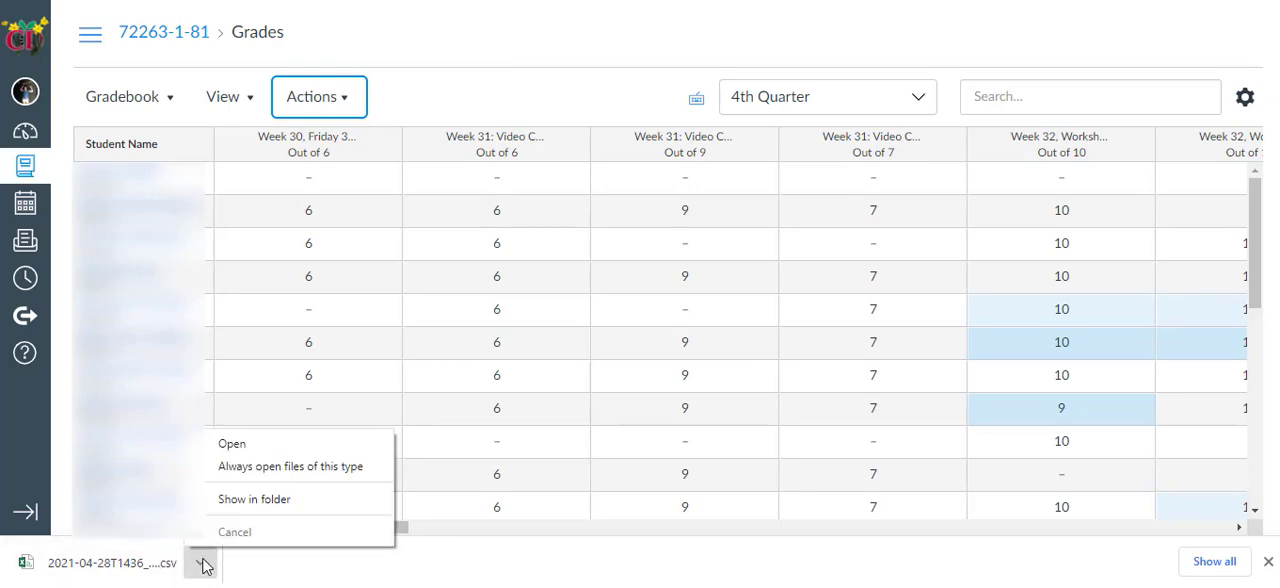
click(231, 446)
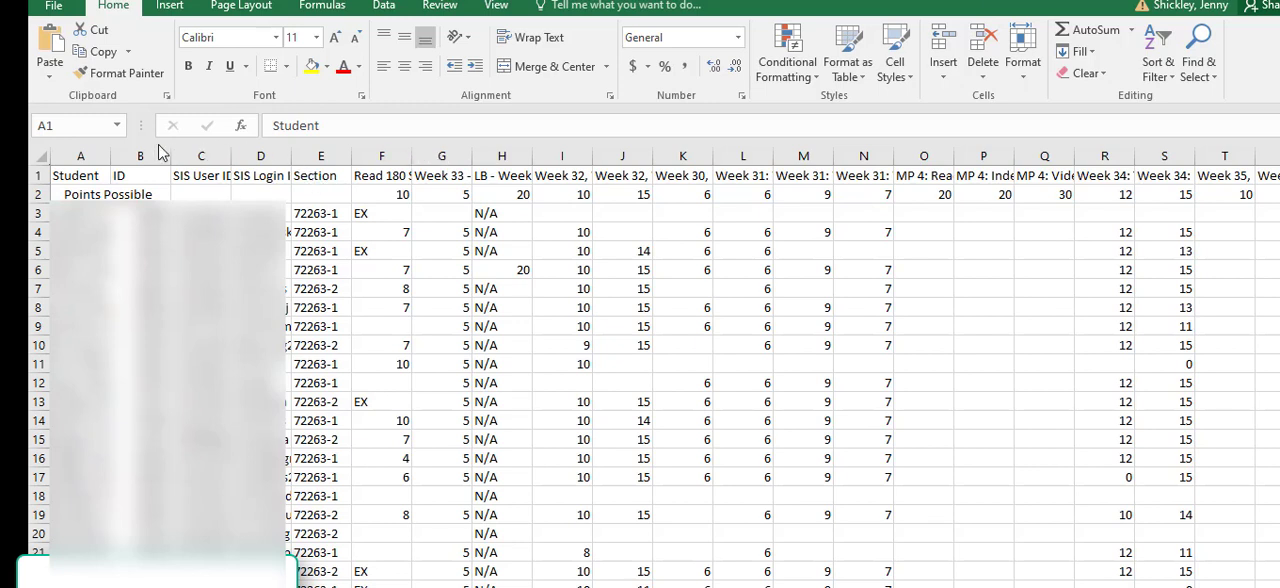
Step: Turn on the R1C1 reference style in the formula options so columns are numbered
click(55, 8)
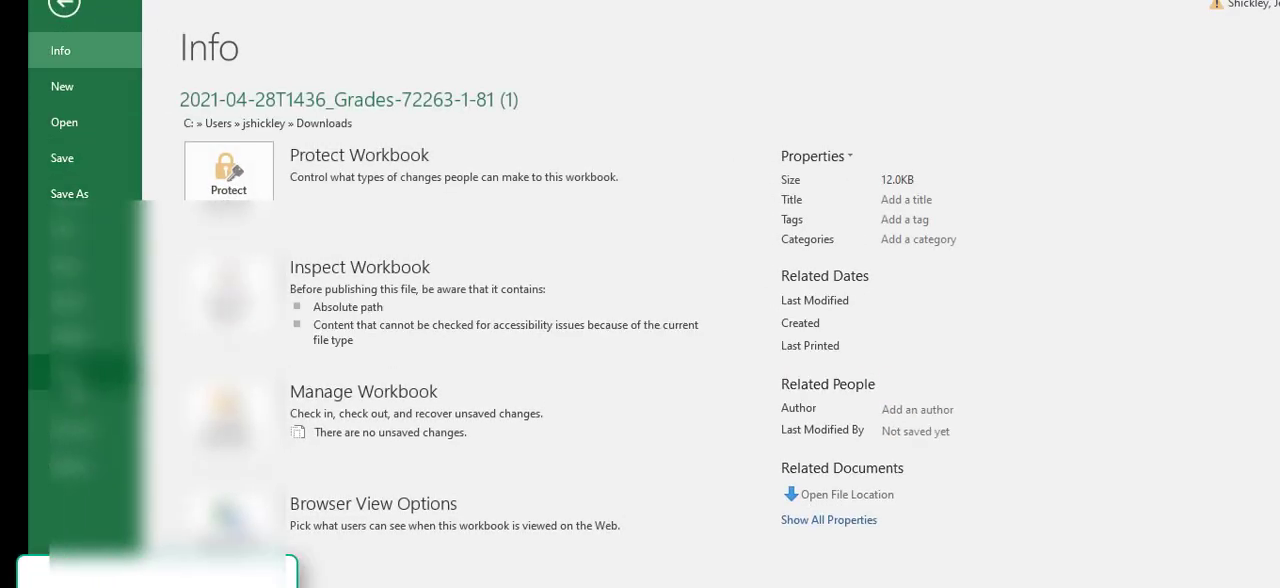
click(75, 466)
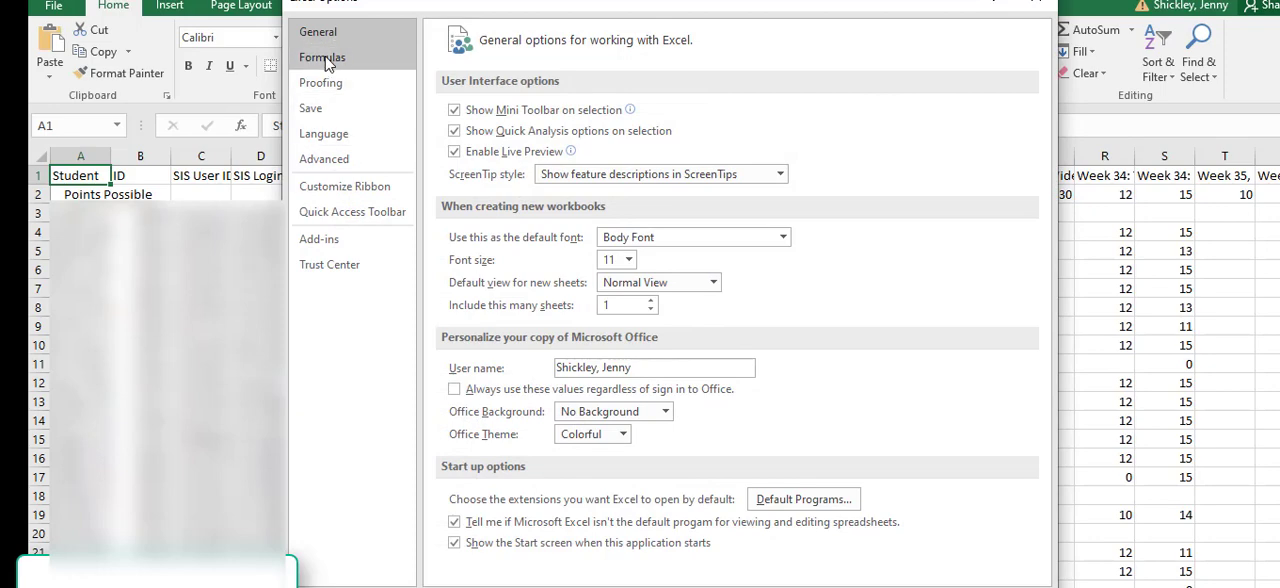
click(327, 60)
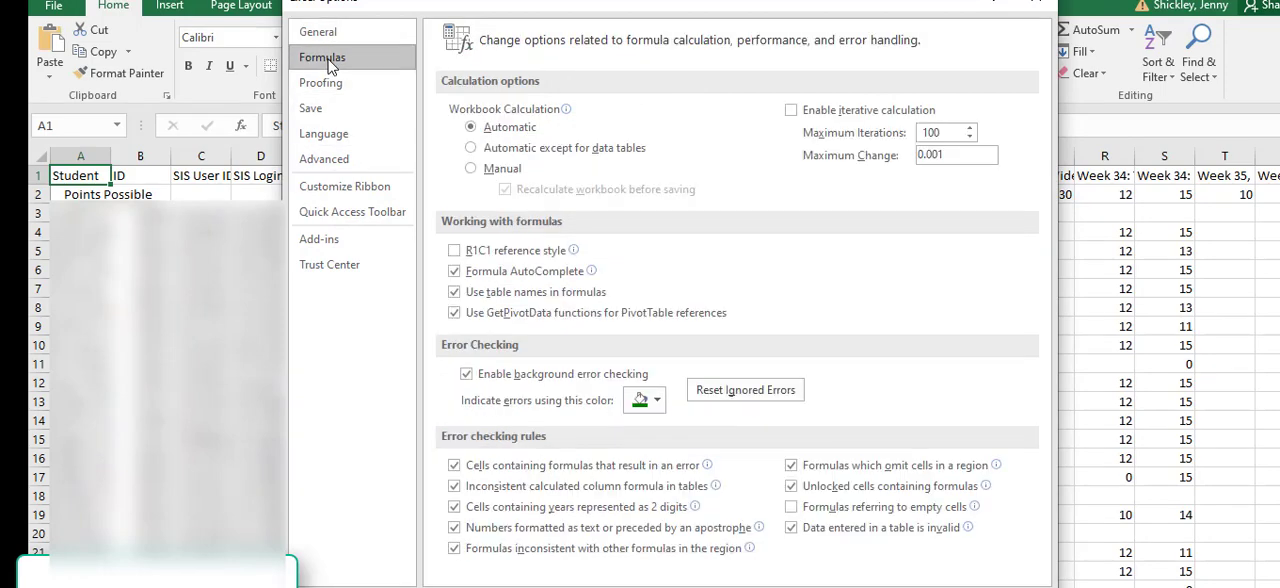
click(454, 252)
click(925, 587)
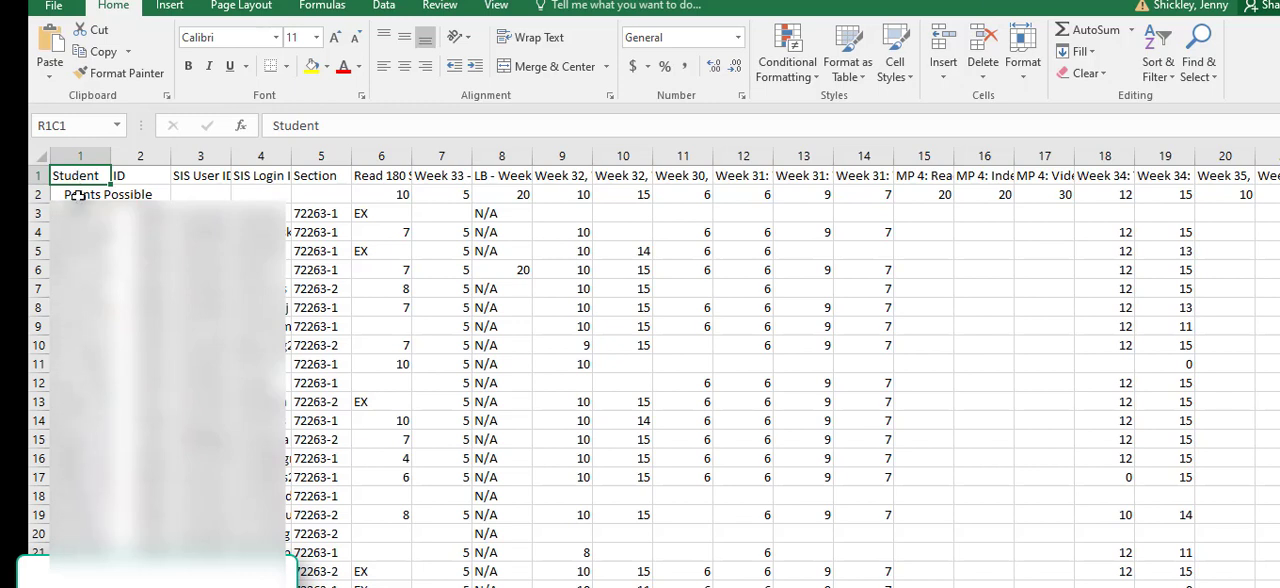
Step: Delete the Student column from the exported grades sheet
click(77, 158)
right_click(77, 158)
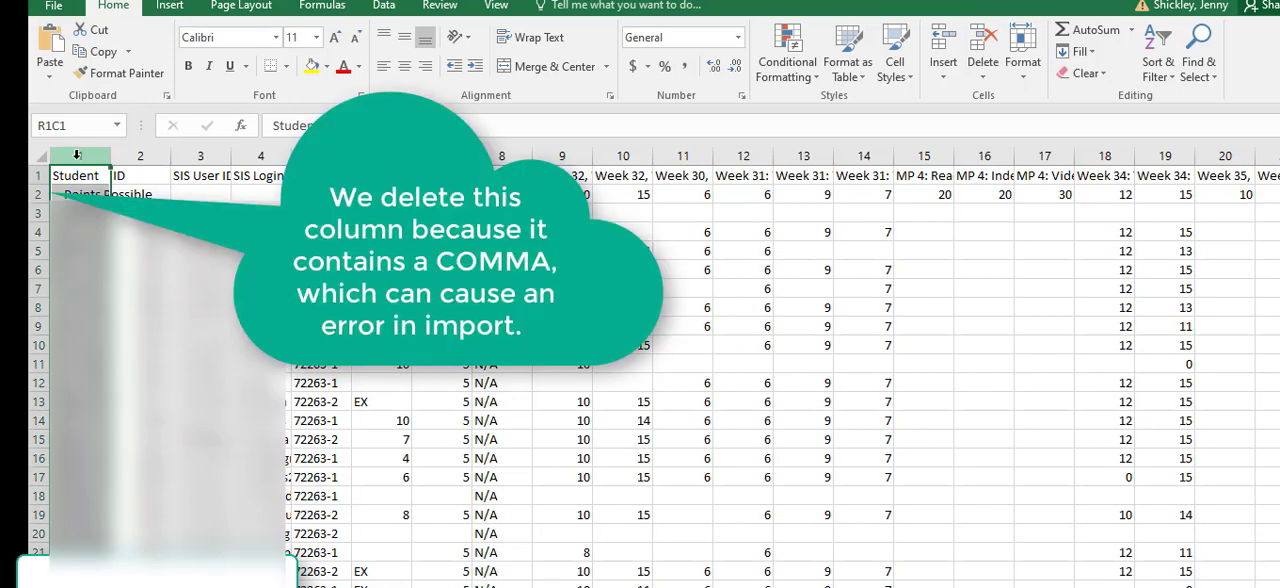
click(125, 378)
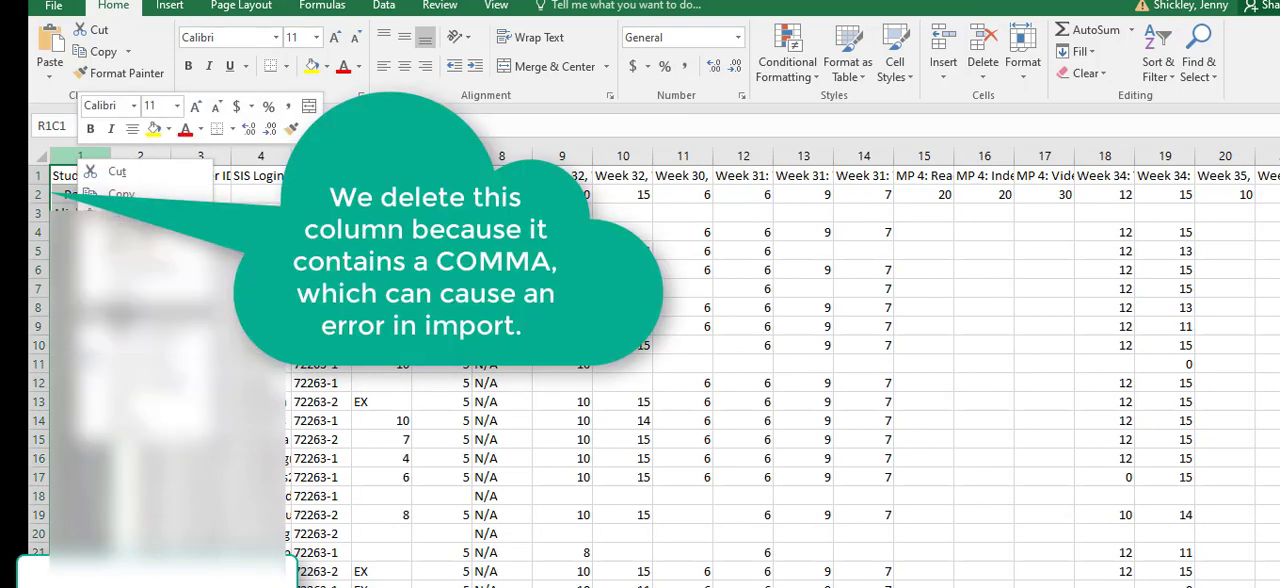
Step: Format the header row with wrapped text so the full assignment titles can be read
click(39, 176)
right_click(39, 176)
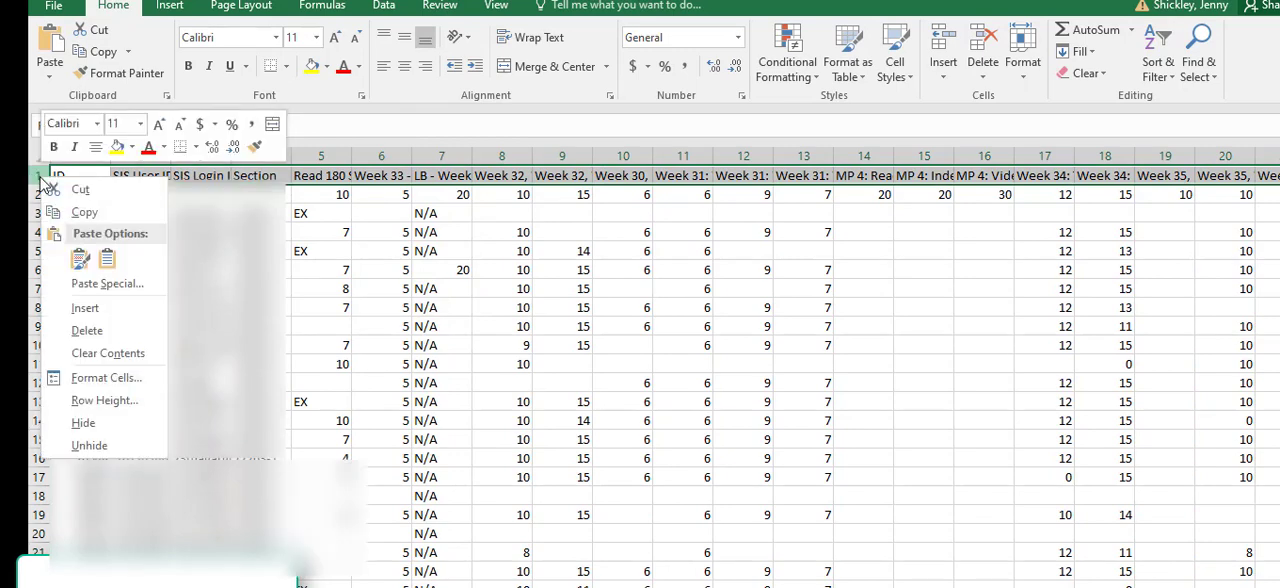
click(87, 377)
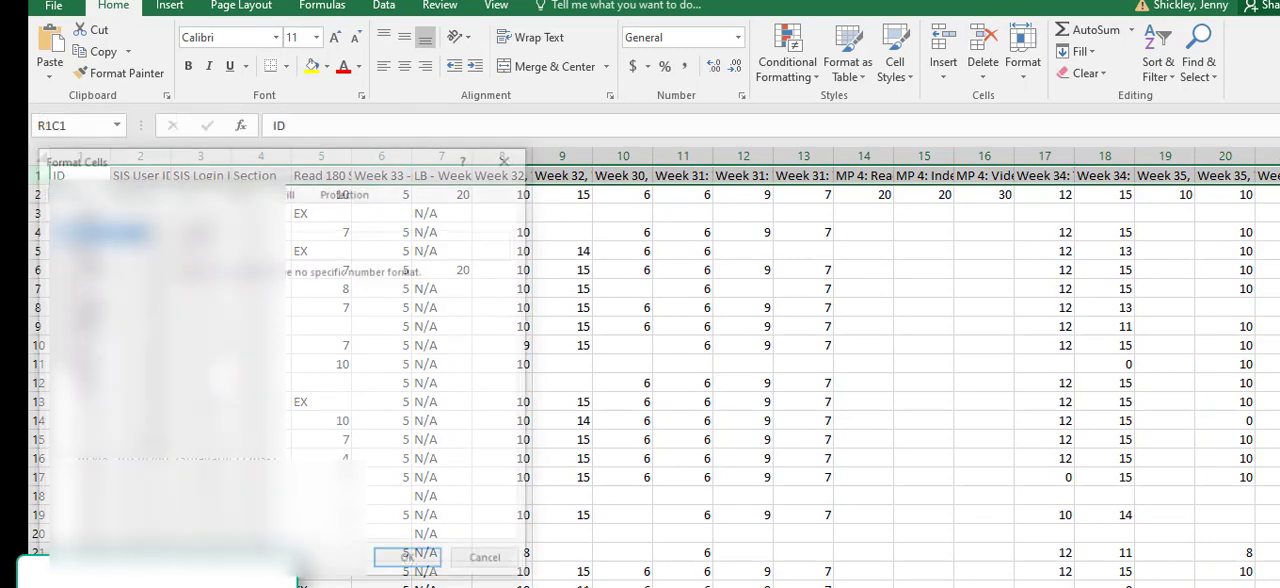
click(128, 191)
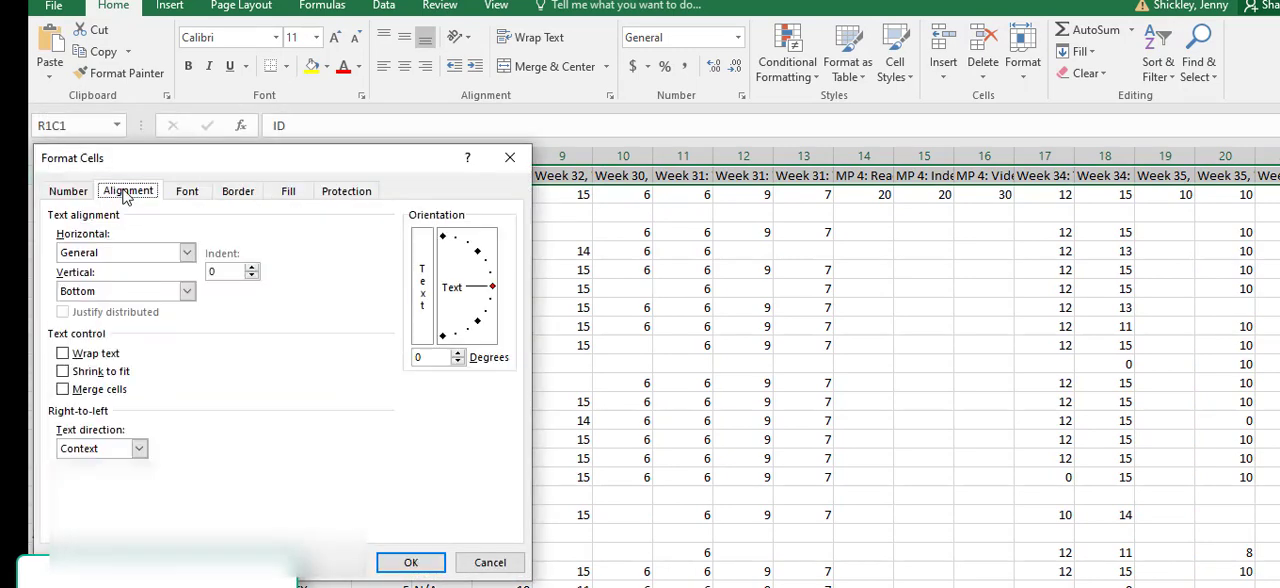
click(63, 353)
click(406, 564)
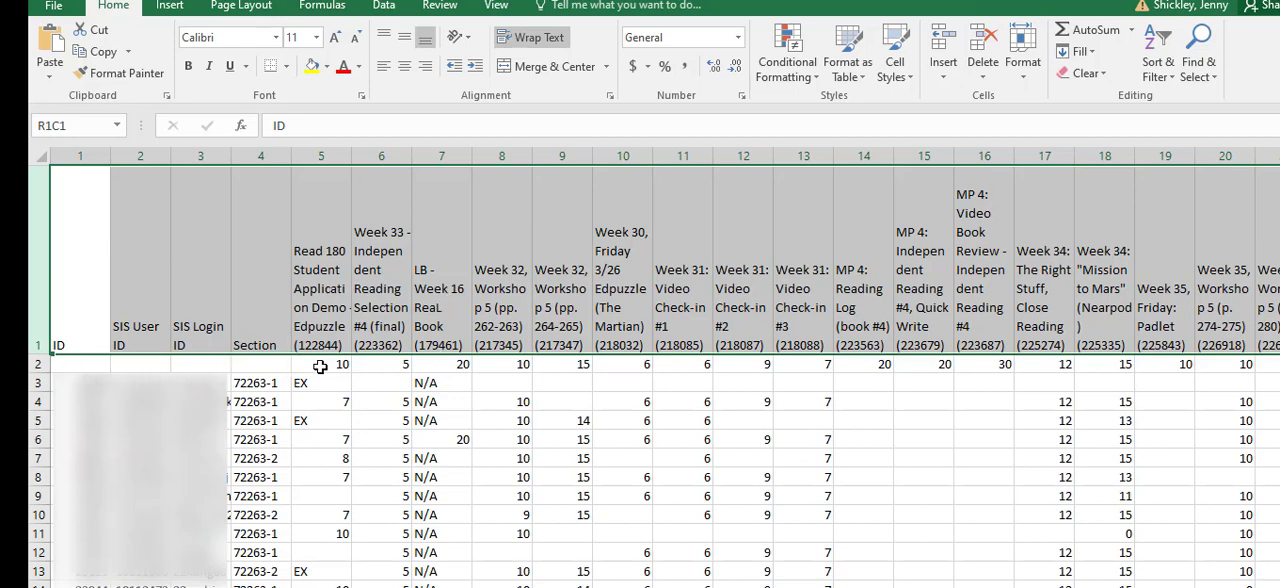
click(462, 398)
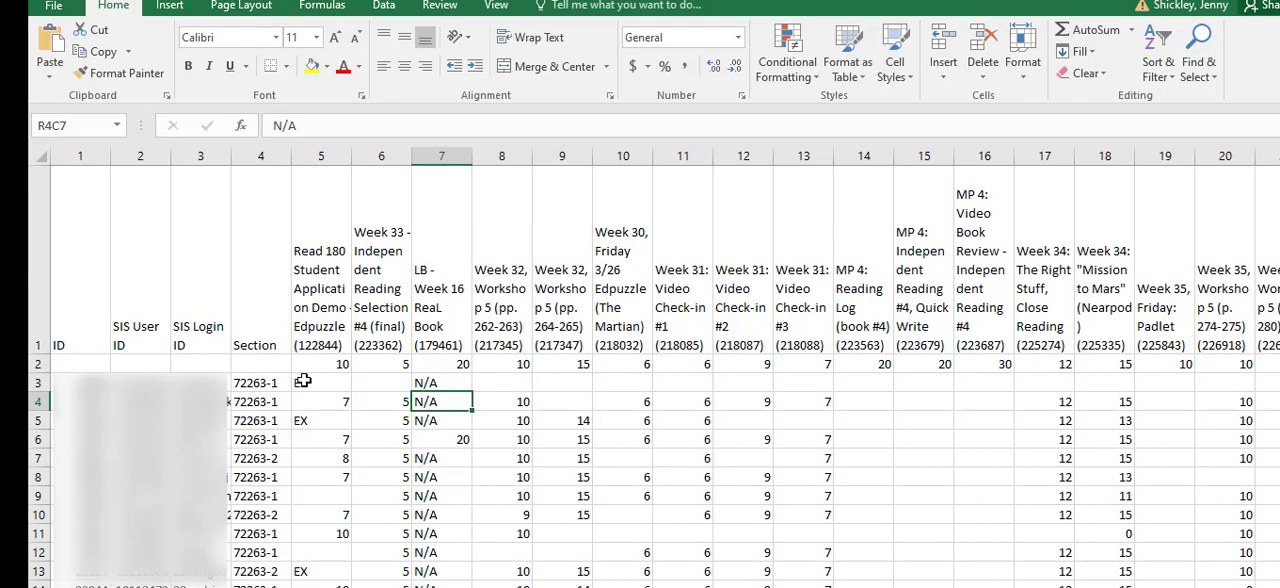
Step: Replace every EX with E in the score cells of columns 5 to 24, from row 3 down
drag(303, 383, 1257, 428)
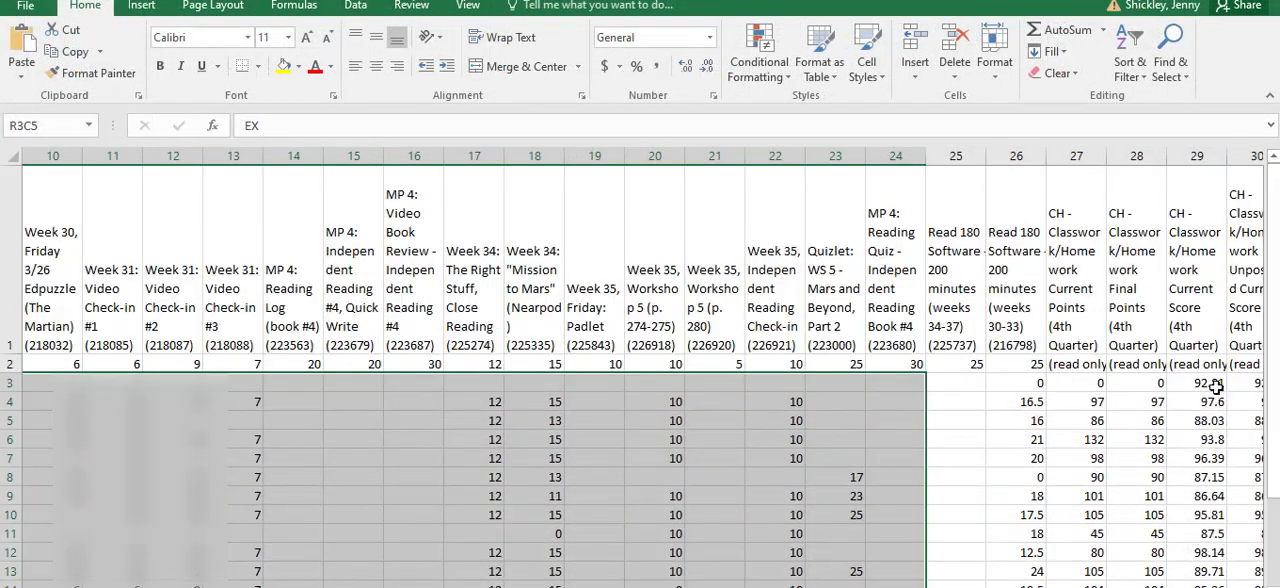
drag(883, 587, 798, 587)
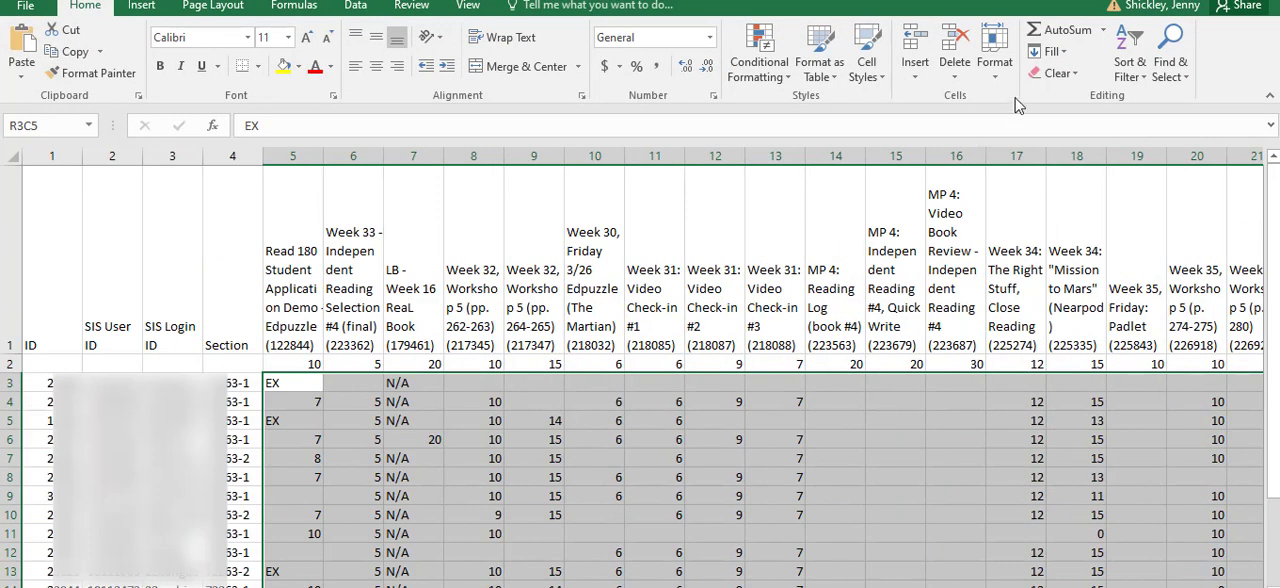
click(1183, 84)
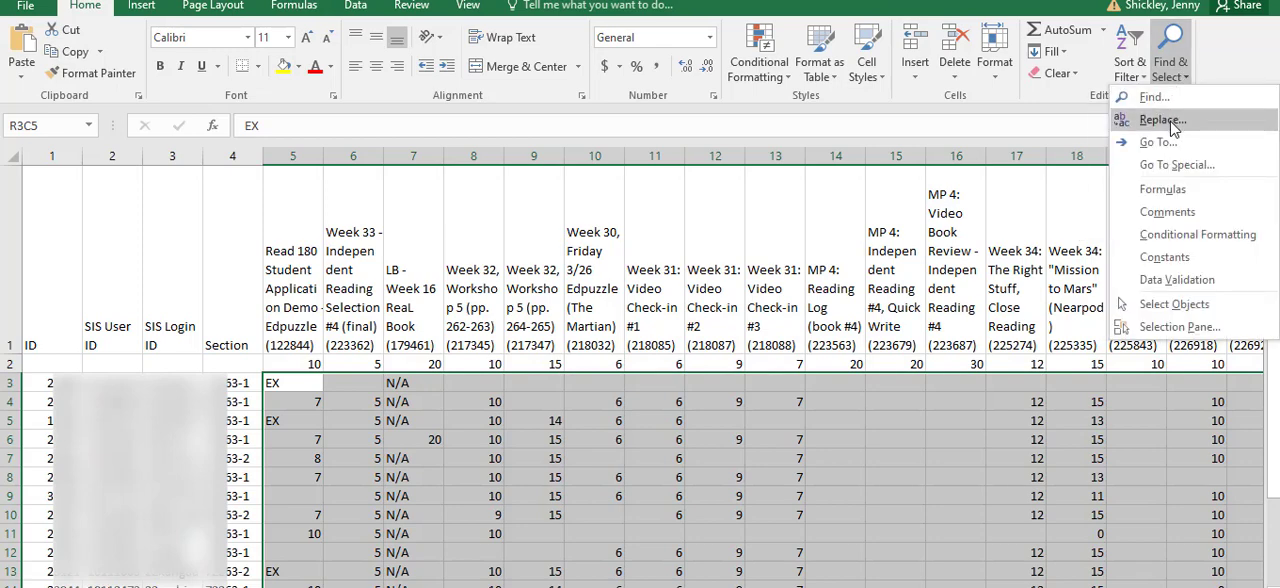
click(1163, 120)
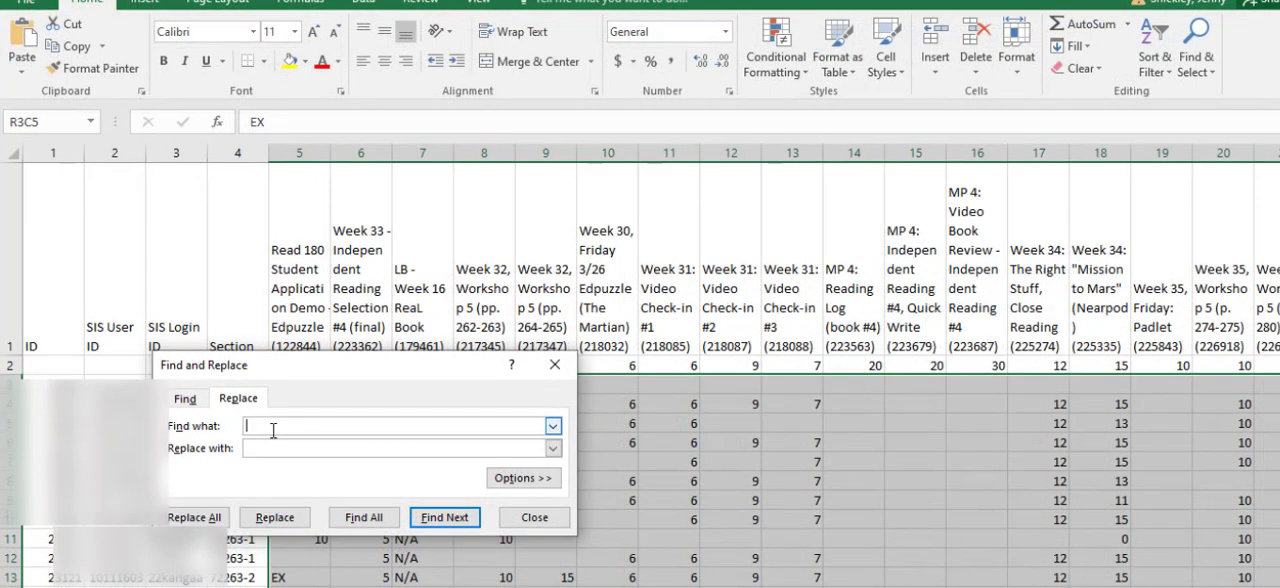
click(265, 450)
click(194, 518)
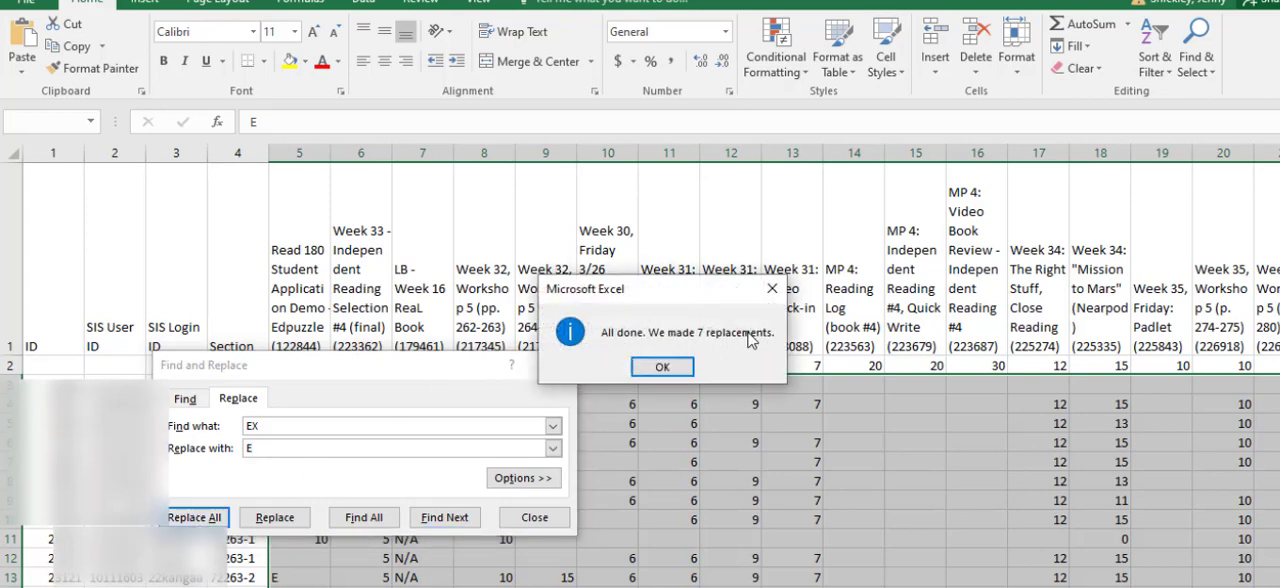
click(662, 368)
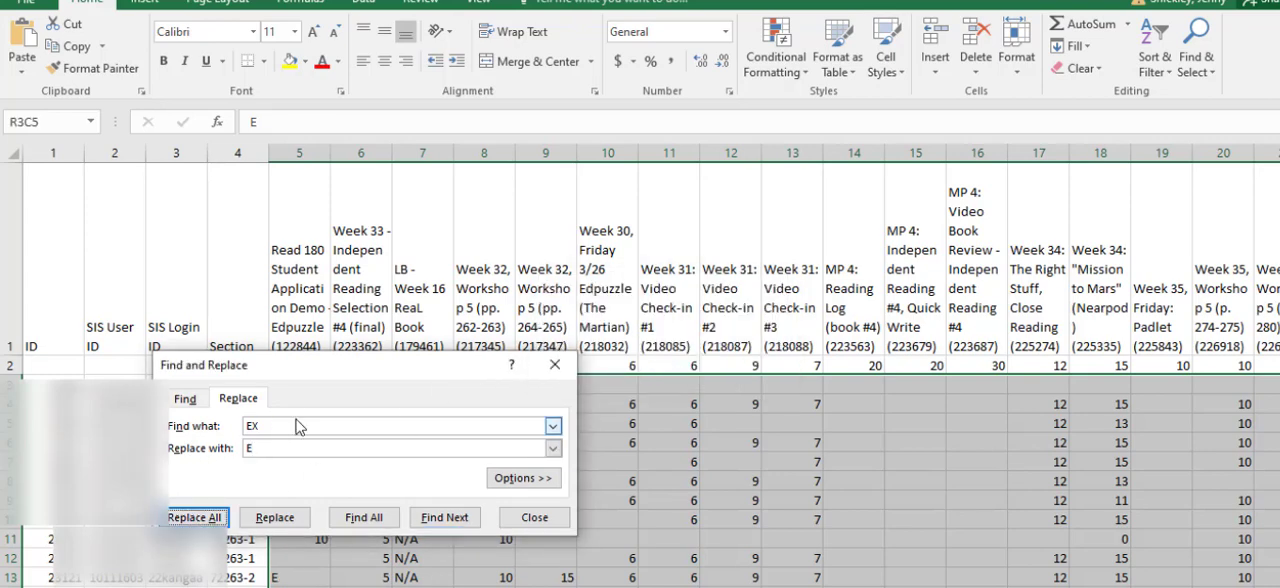
Step: Replace all blank cells in the selected score range with NHI and close Find and Replace
double_click(240, 428)
key(BackSpace)
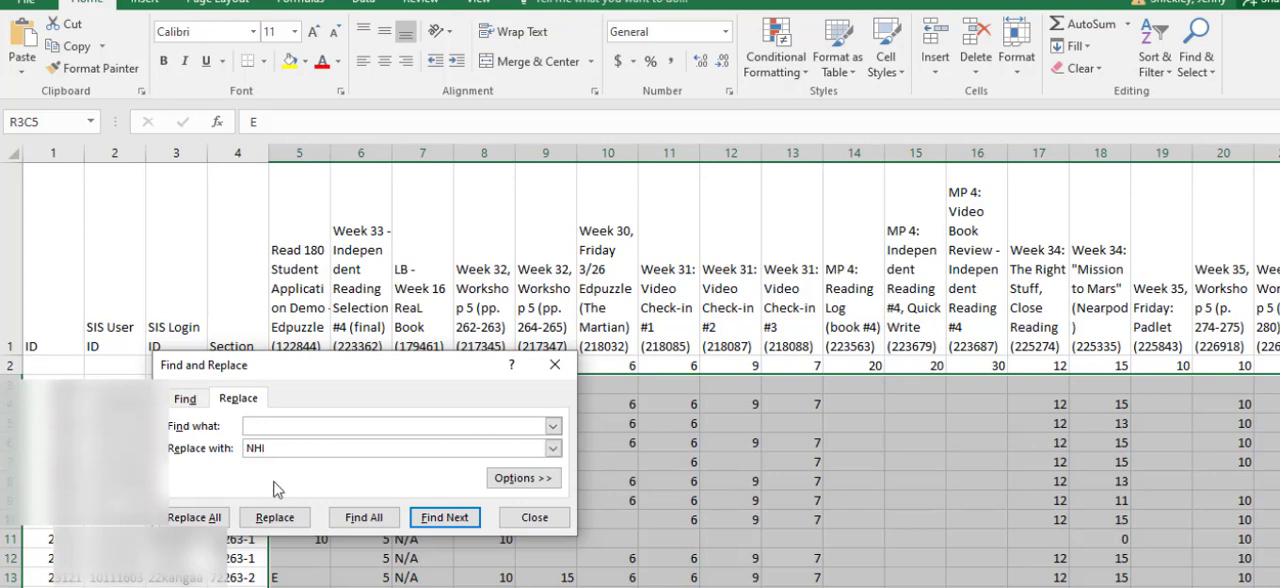
click(193, 518)
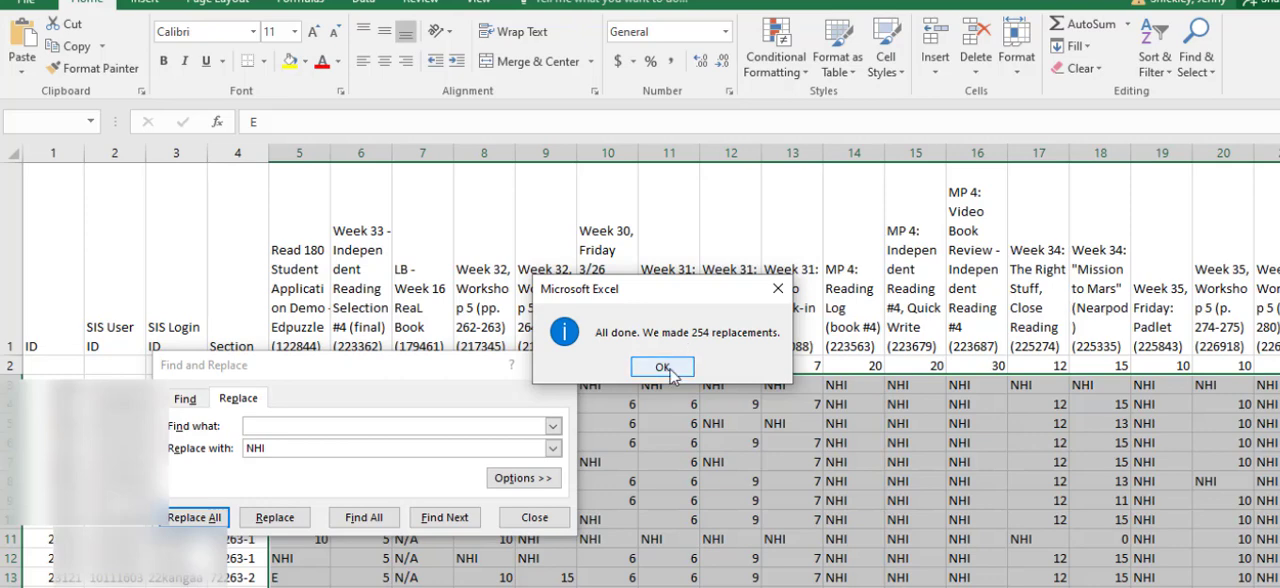
click(678, 368)
click(555, 365)
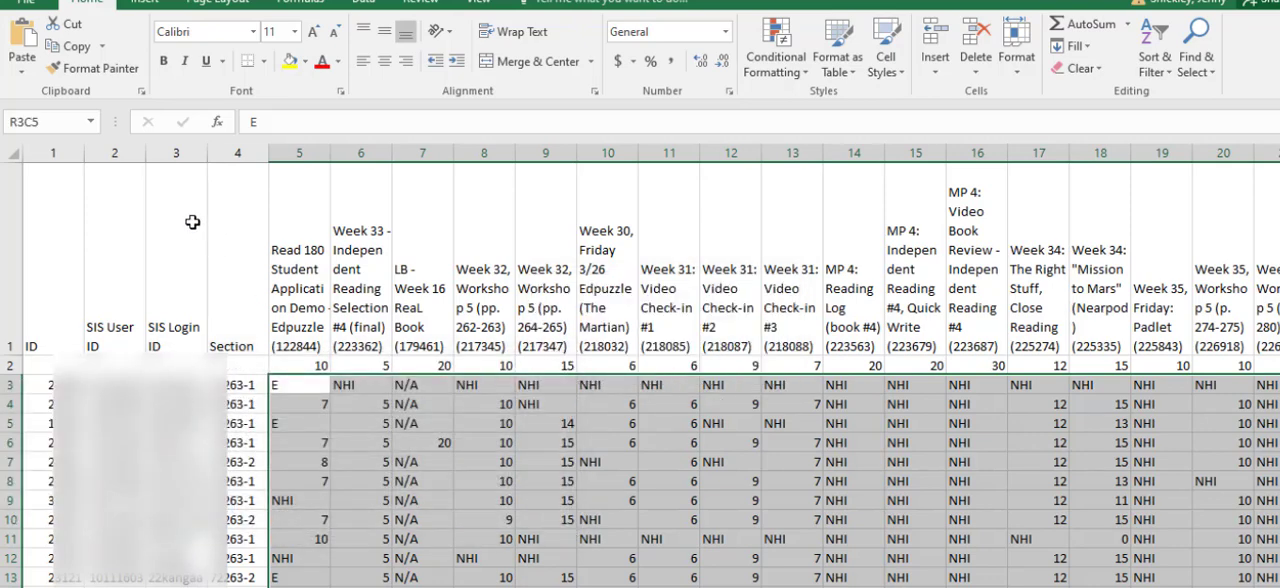
Step: Save the sheet as the comma-delimited CSV file "Grades week 35" in the Grade Import folder, keeping the CSV format
click(27, 8)
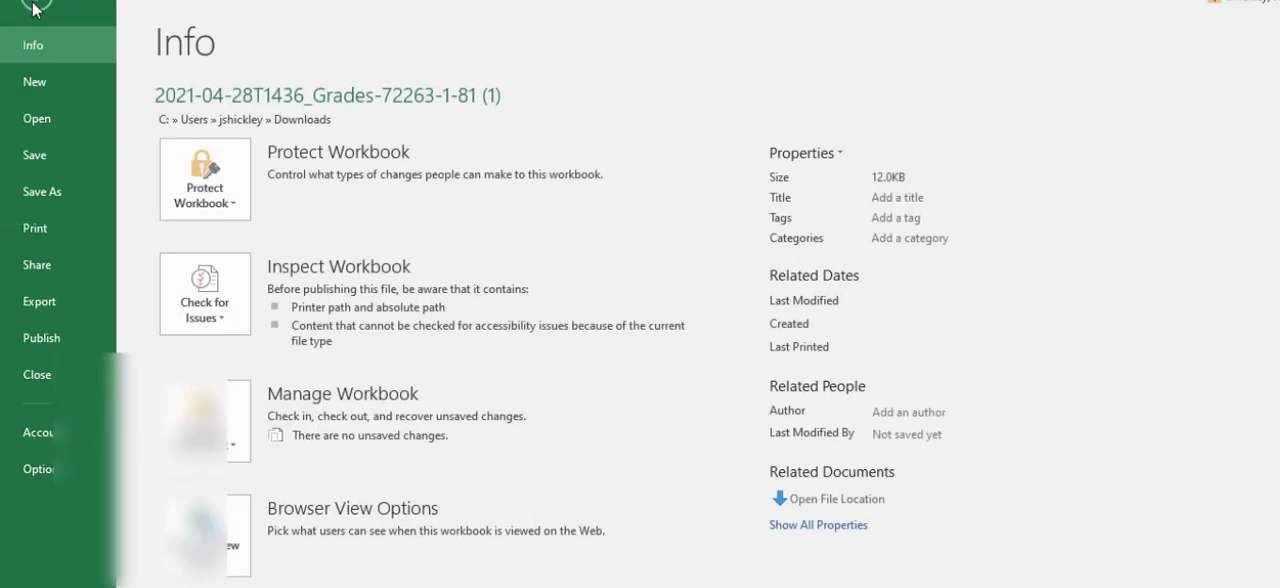
click(55, 193)
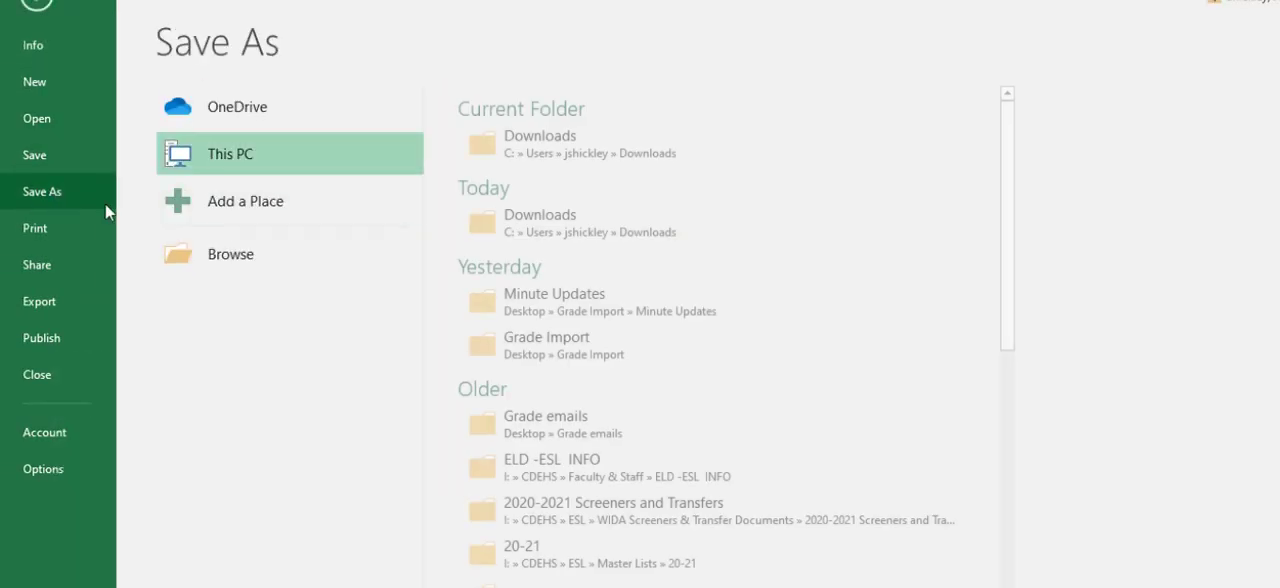
click(526, 340)
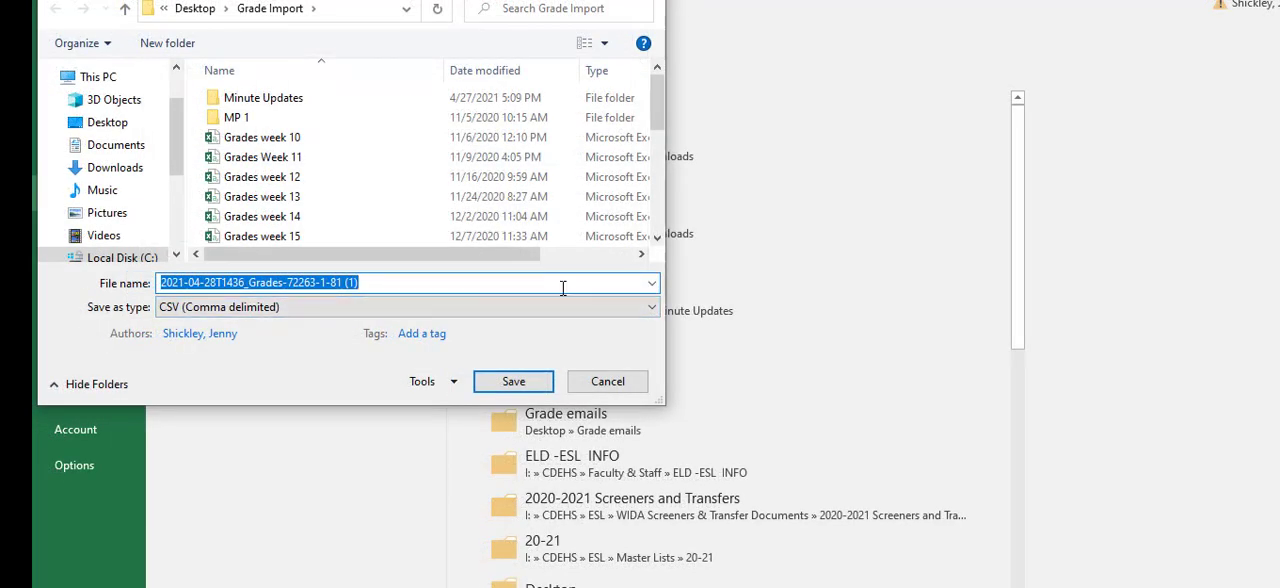
drag(655, 92, 656, 194)
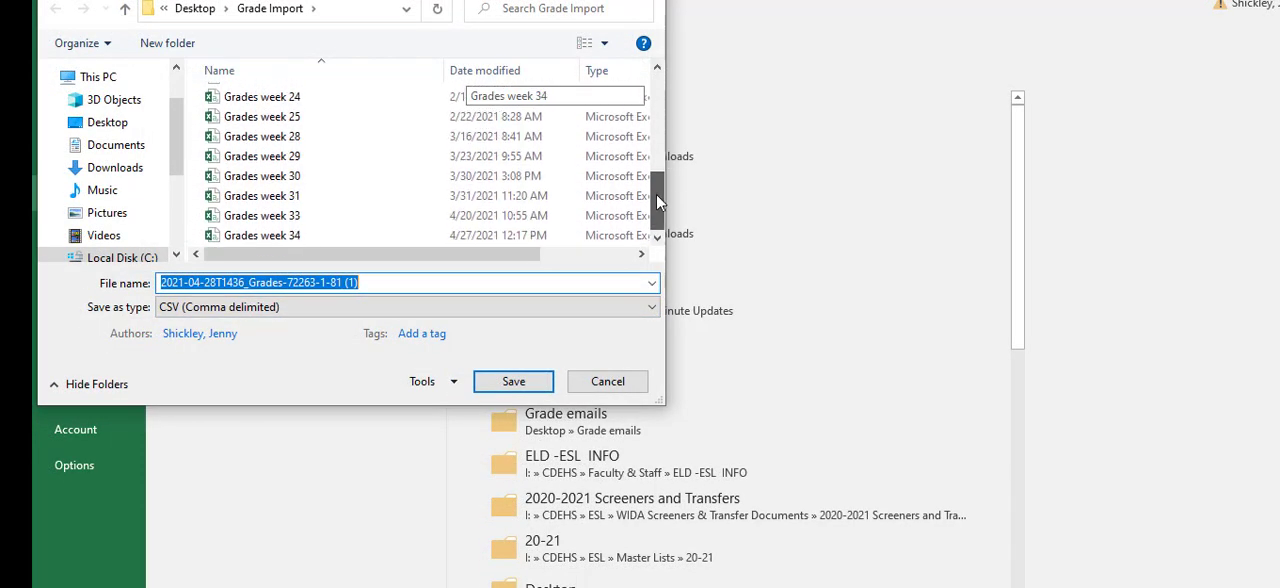
click(284, 238)
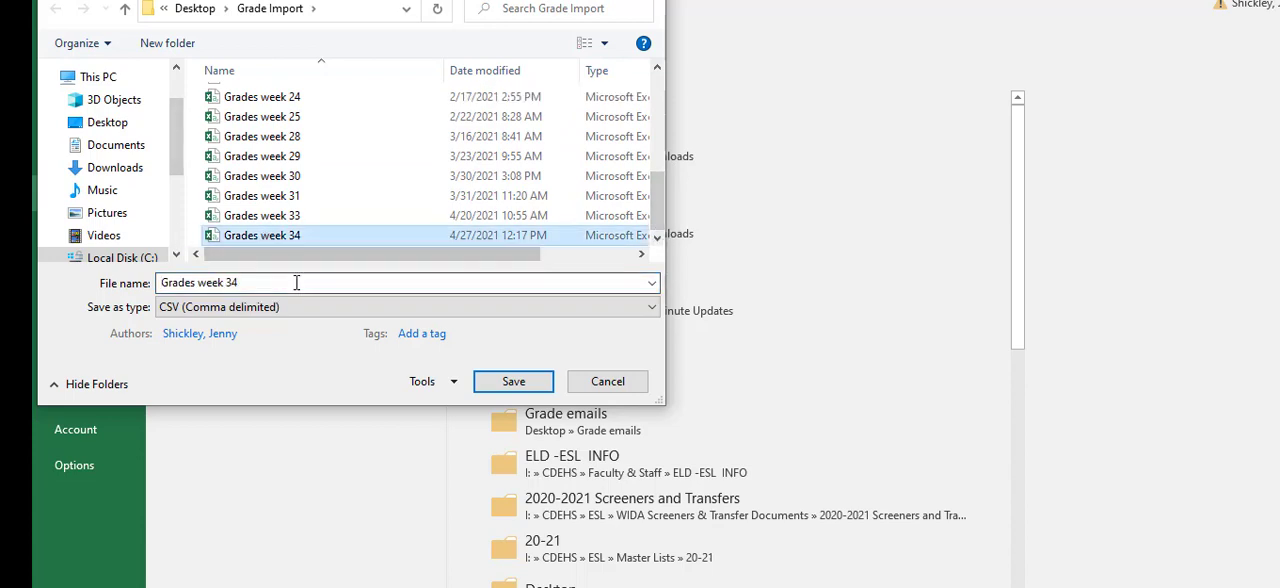
double_click(299, 281)
text(35)
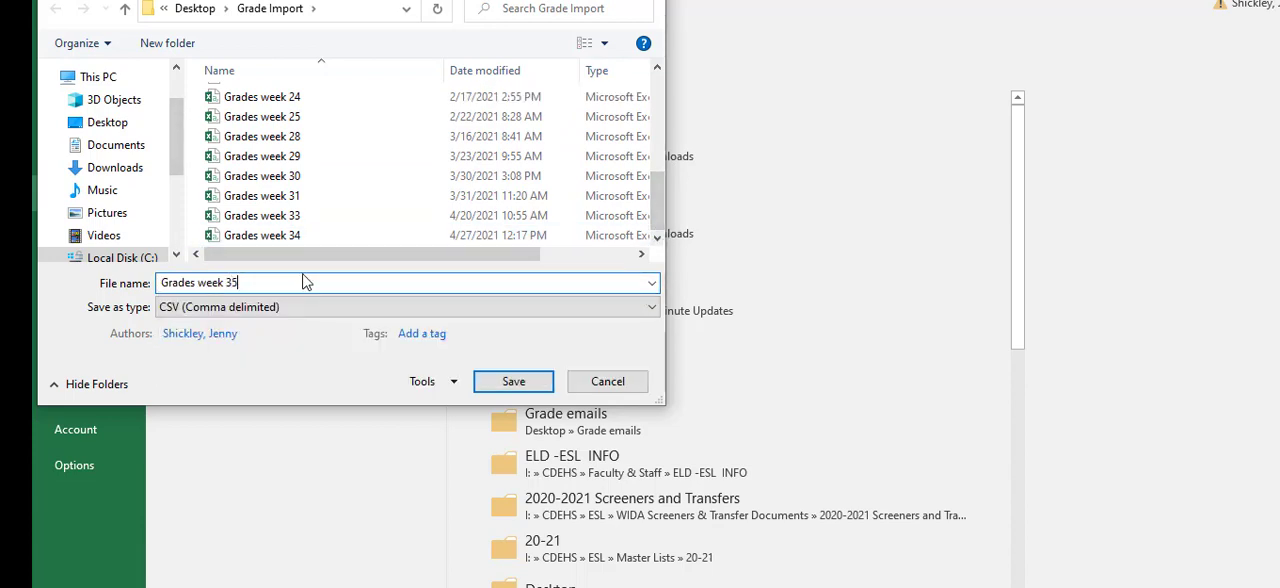
click(513, 382)
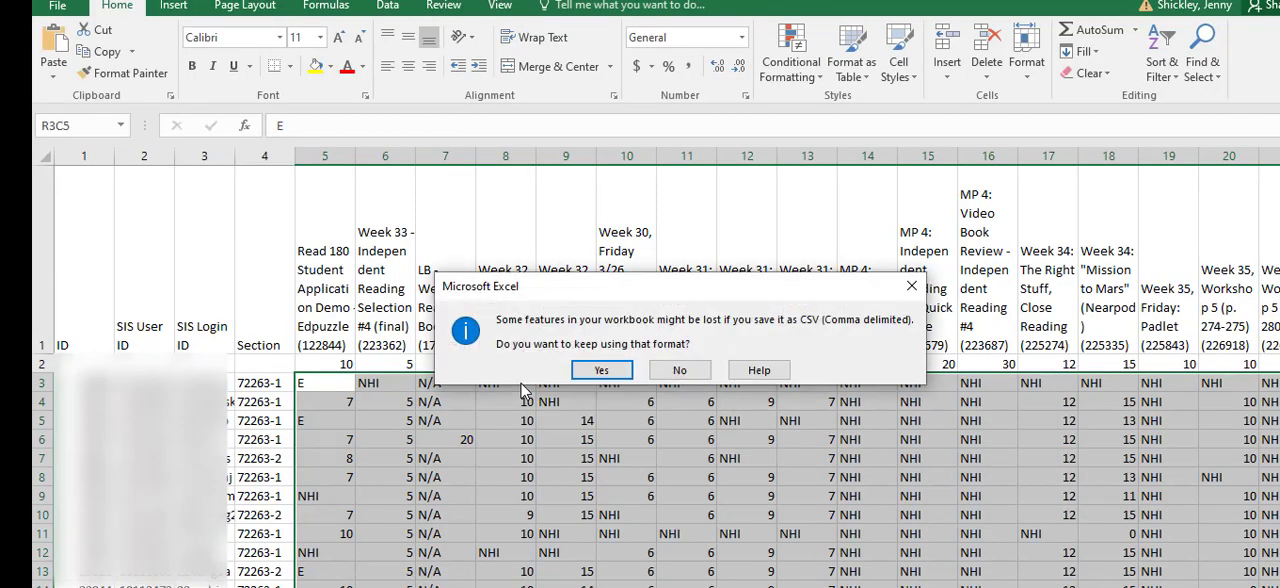
click(601, 371)
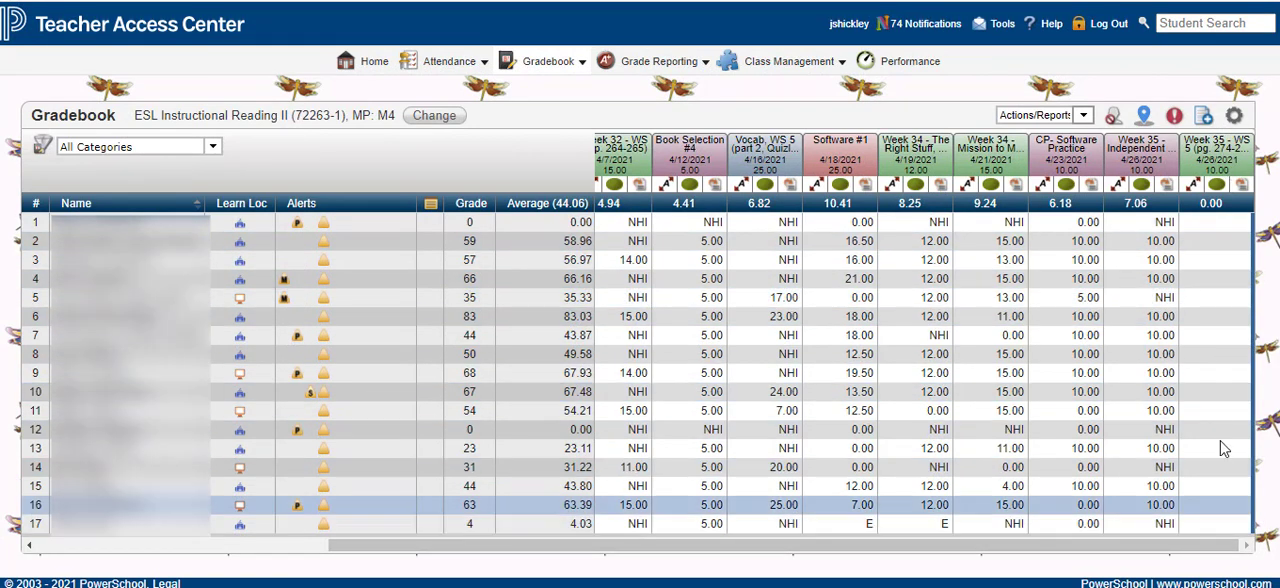
Step: Start a score import from file for Week 35 - WS 5 (pg. 274-275), choosing "Grades week 35.csv" from the desktop's Grade Import folder
click(1244, 186)
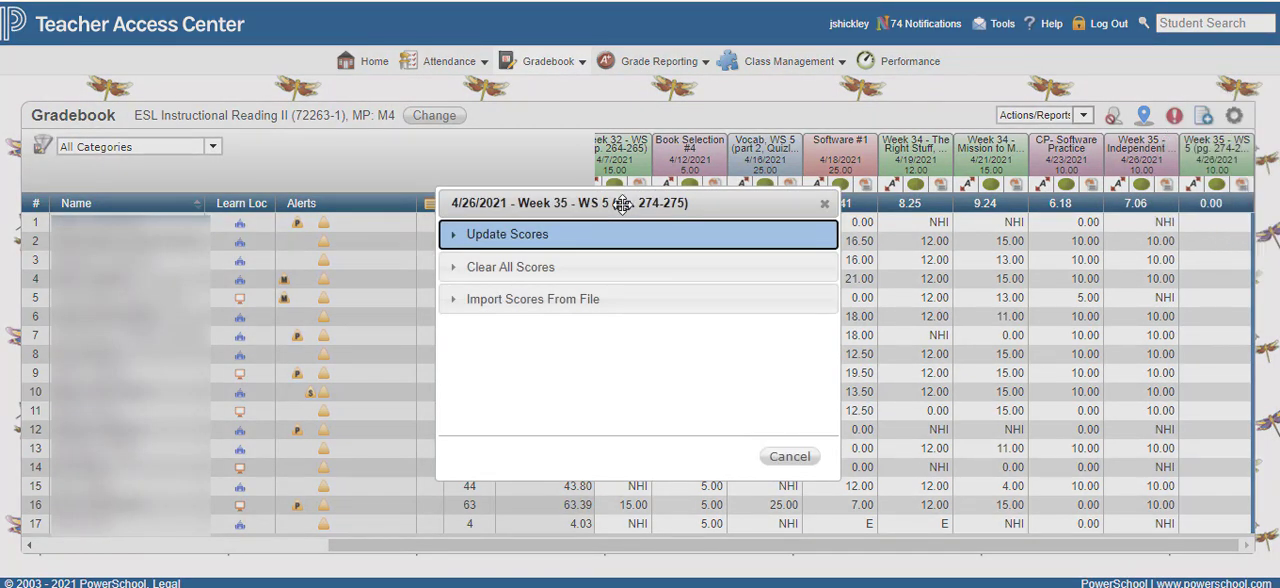
click(477, 311)
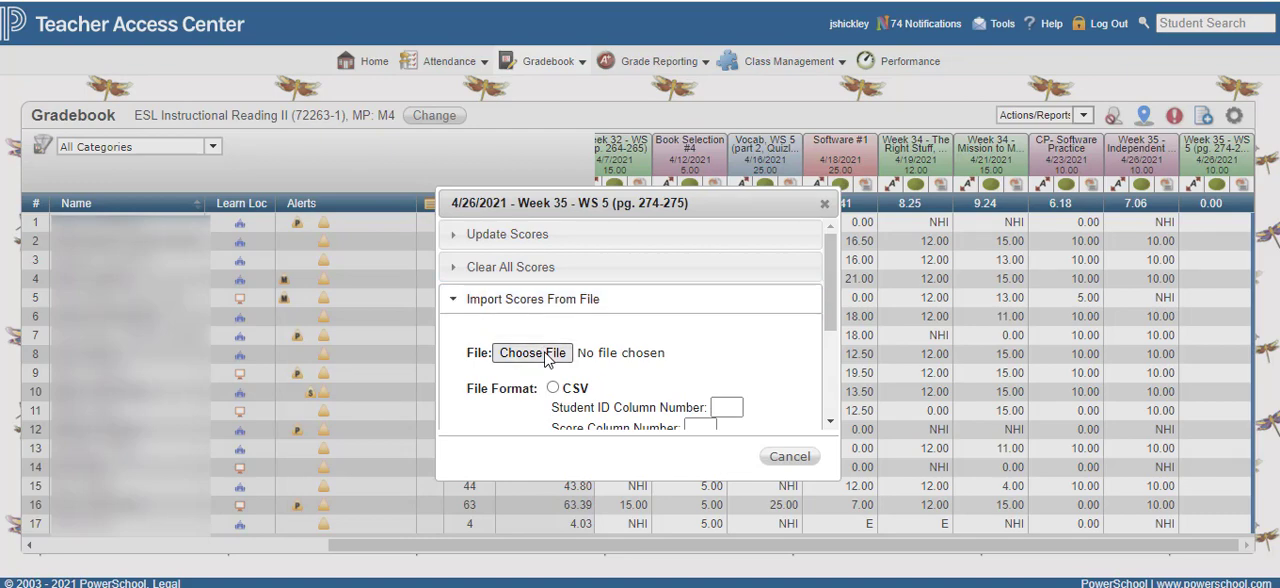
click(532, 353)
click(72, 104)
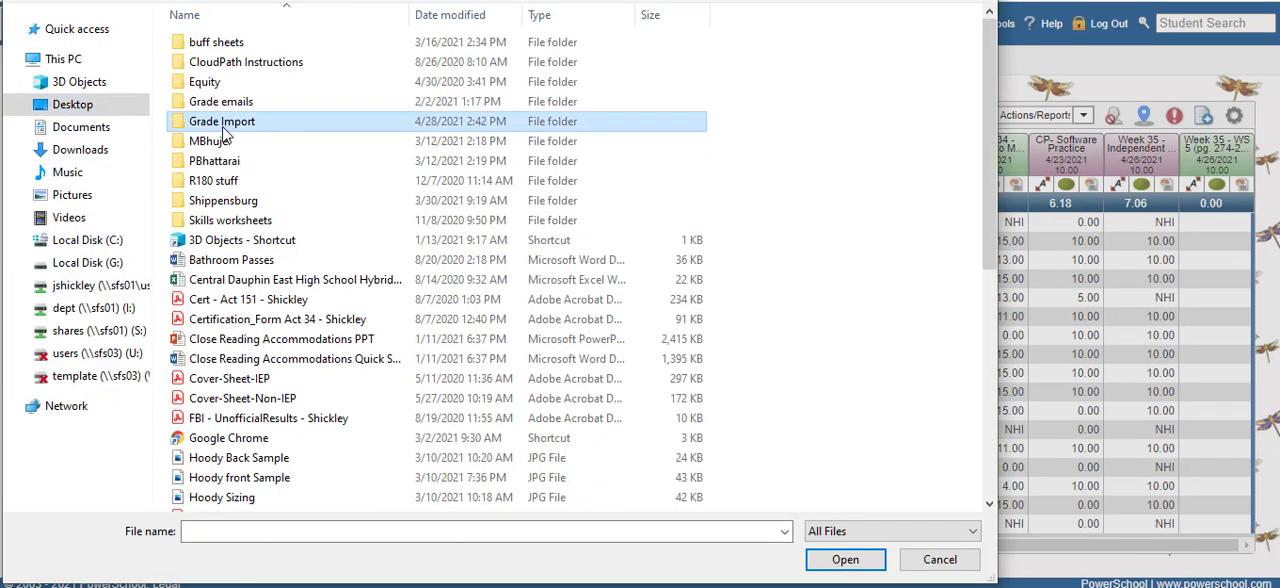
double_click(223, 125)
click(243, 495)
click(845, 559)
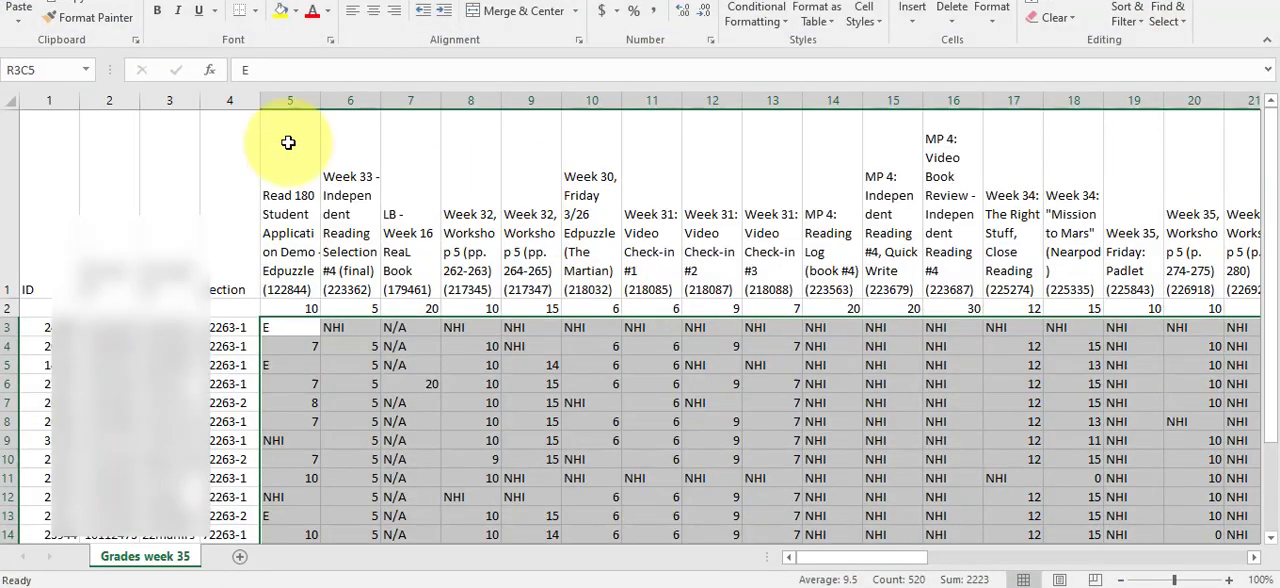
Step: Set the CSV import to student ID column 2 and score column 20, checking both column numbers in the Excel sheet
click(111, 290)
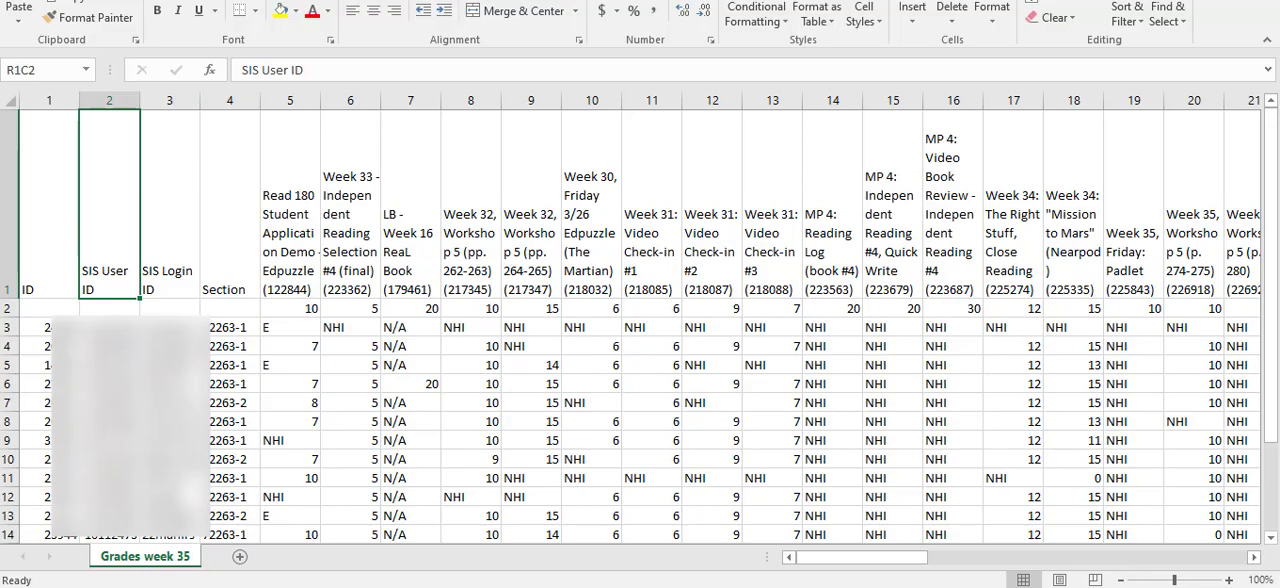
key(alt+Tab)
scroll(697, 308, down, 3)
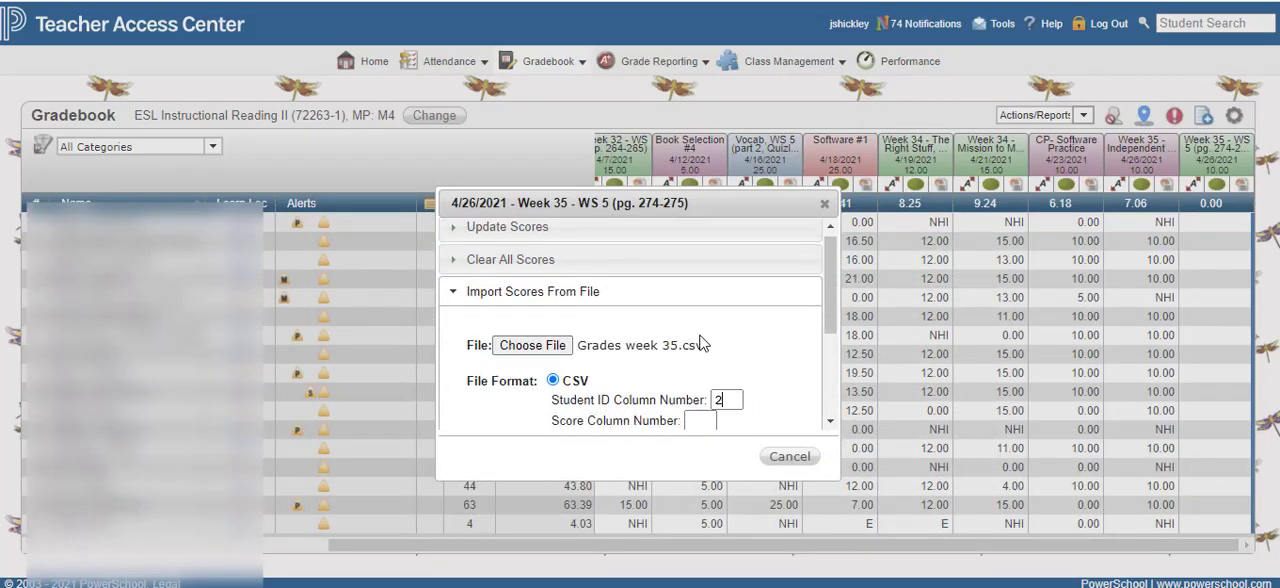
scroll(697, 308, up, 2)
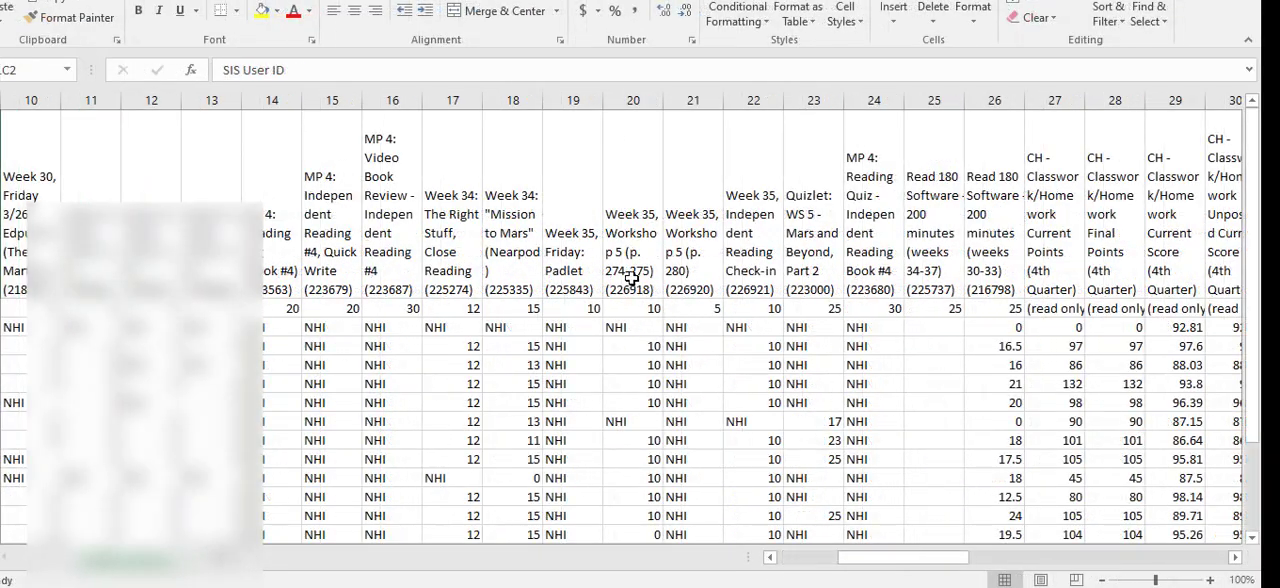
click(632, 100)
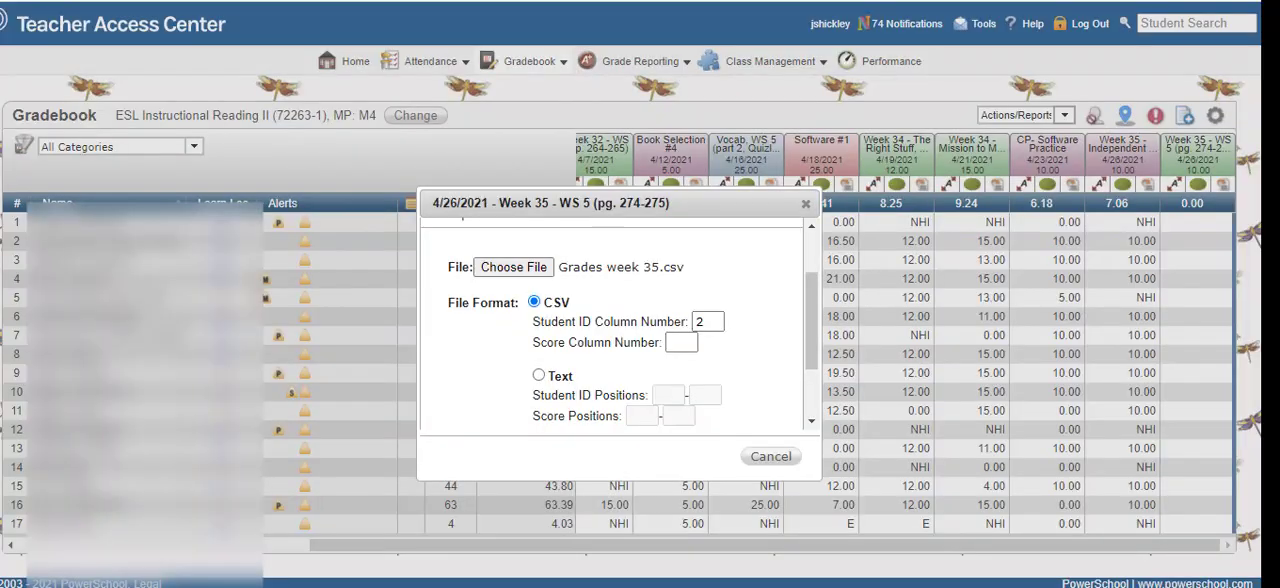
click(688, 343)
text(20)
Step: Import the WS 5 scores without overriding existing scores and close the import summary
scroll(762, 350, down, 2)
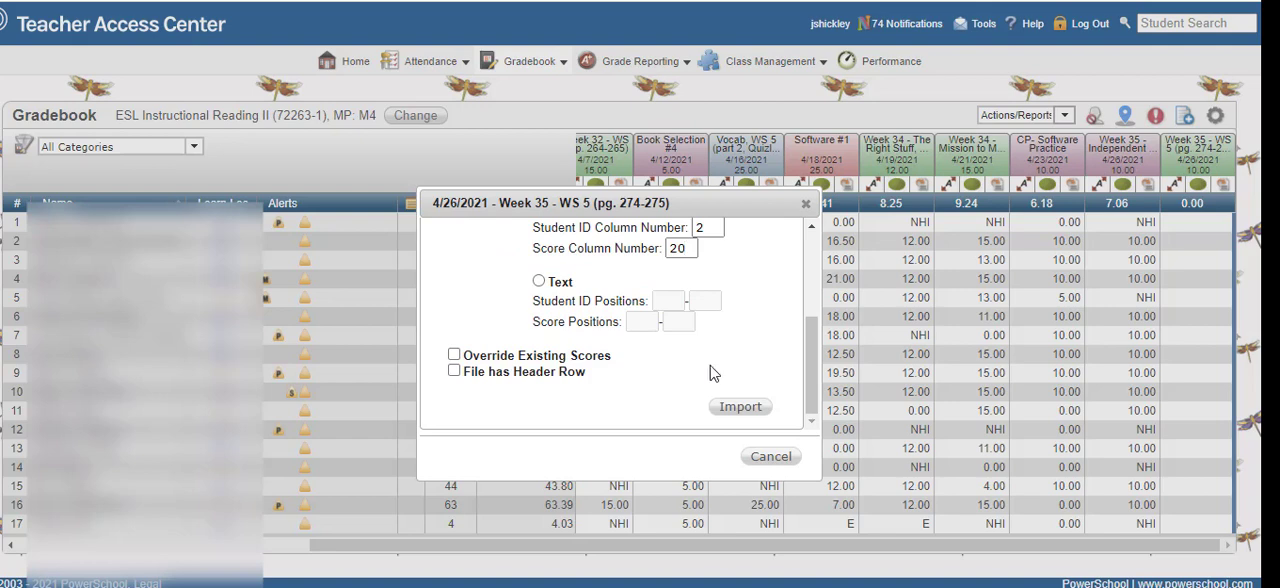
click(749, 414)
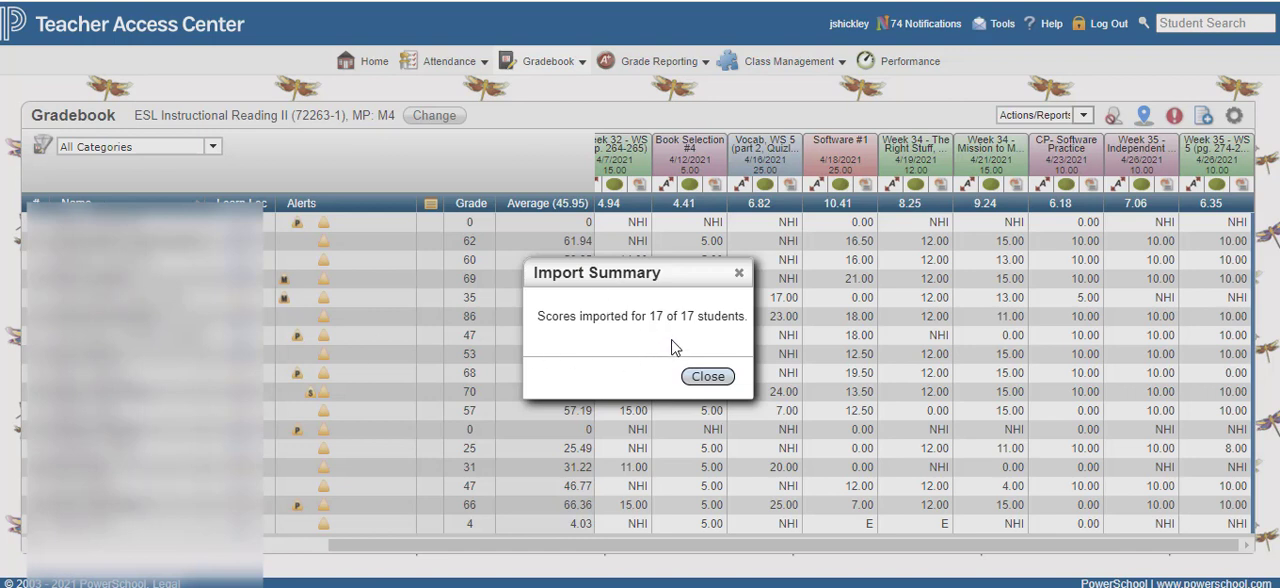
click(707, 377)
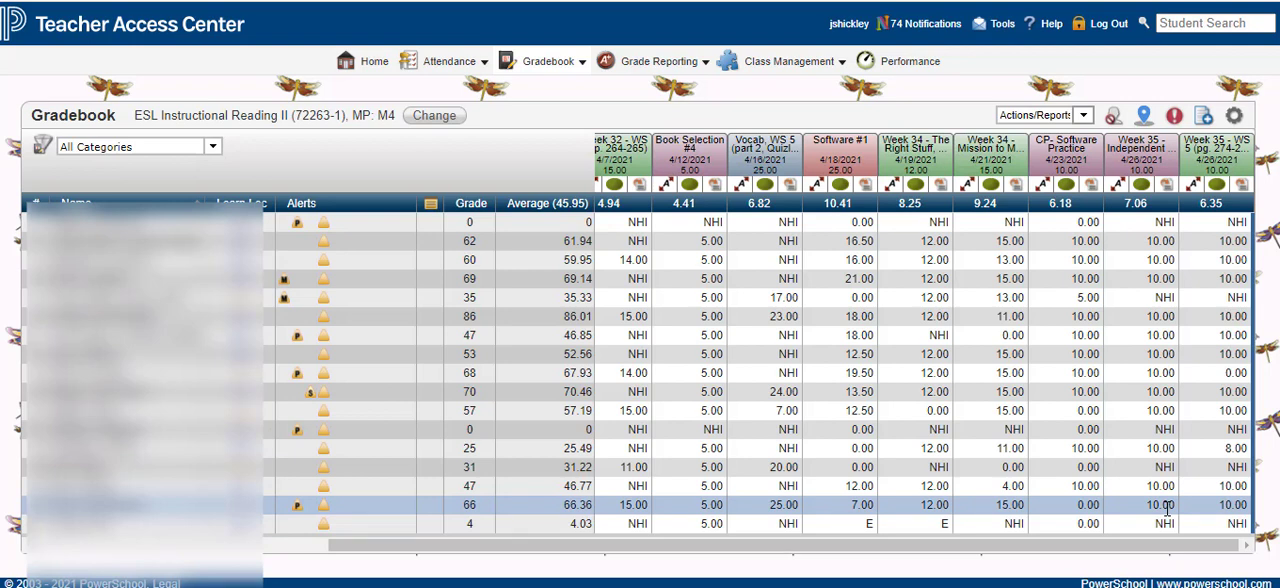
Step: Set up a CSV score import for Week 35 - Independent Reading Check-in with student ID column 2 and score column 22
click(1165, 185)
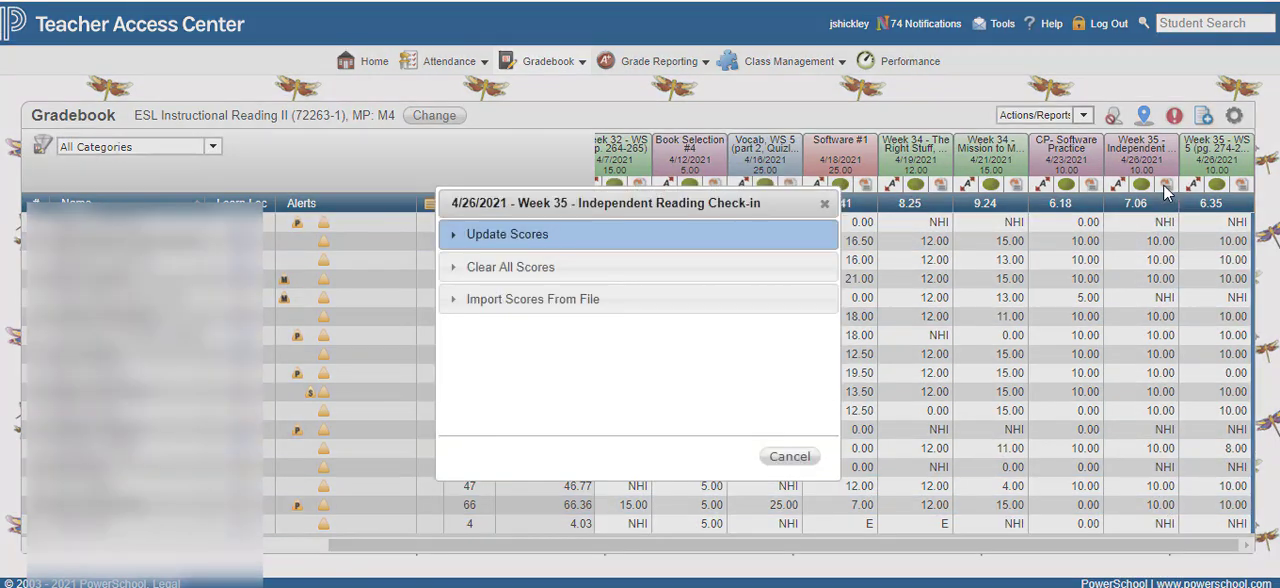
click(538, 302)
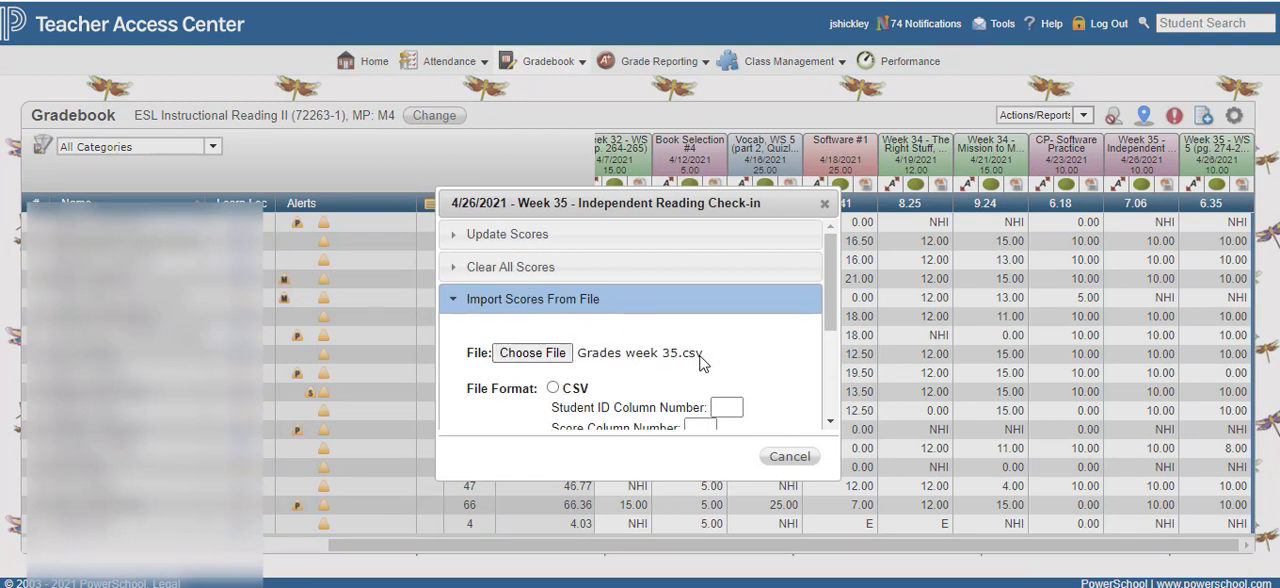
click(555, 390)
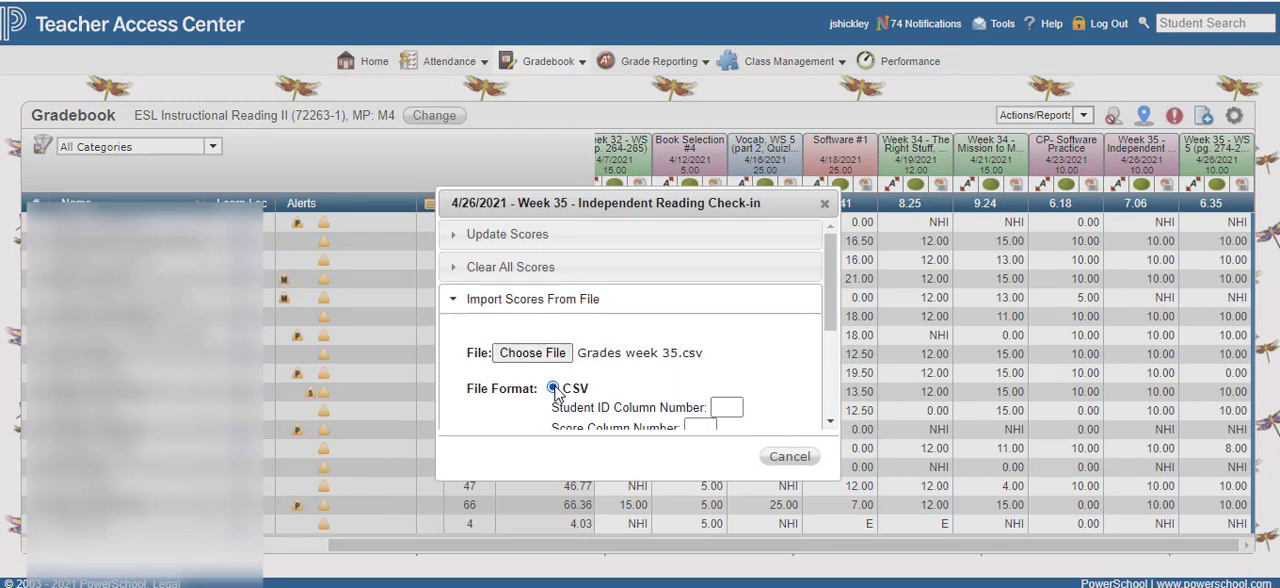
click(727, 406)
text(2)
scroll(734, 368, down, 1)
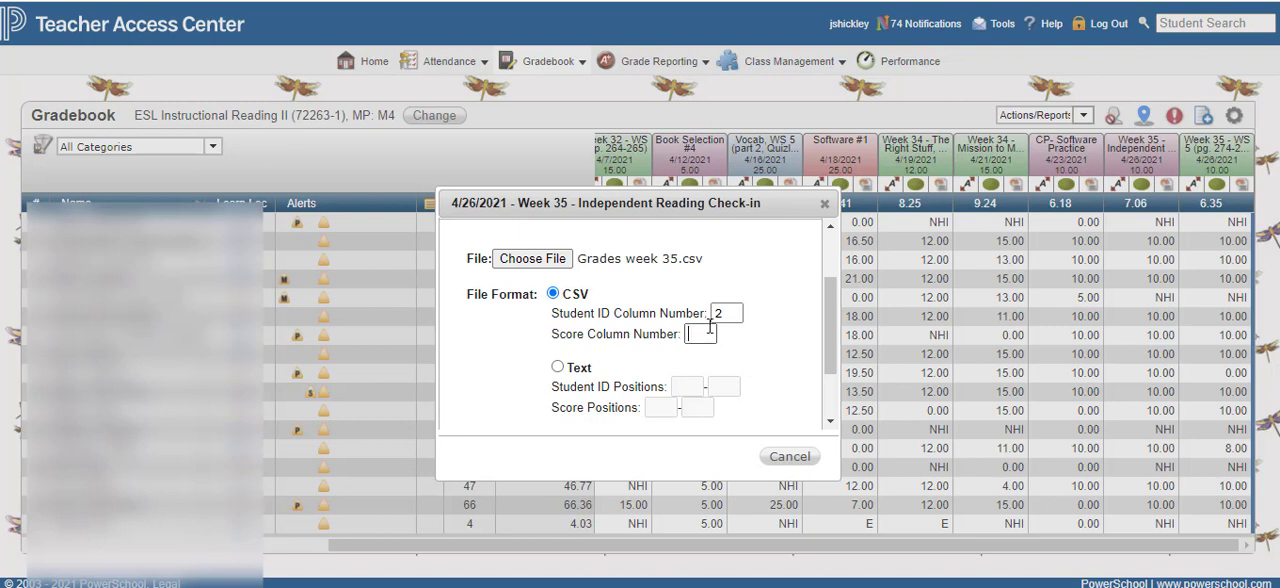
text(22)
Step: Import the Independent Reading Check-in scores with Override Existing Scores enabled and close the import summary
scroll(487, 360, down, 1)
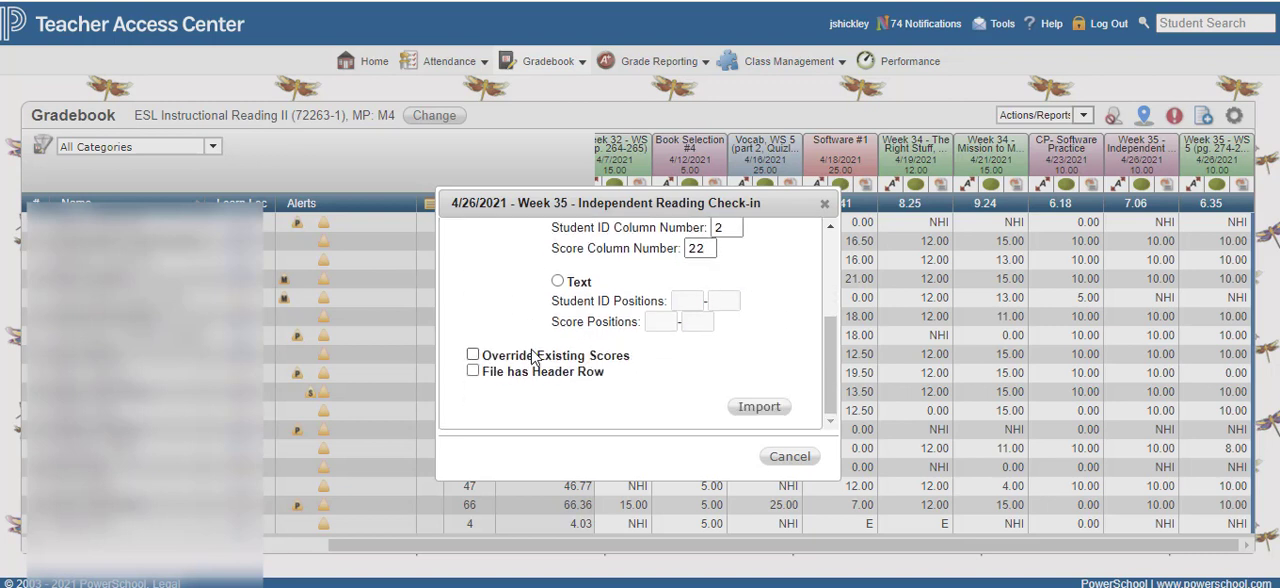
click(473, 356)
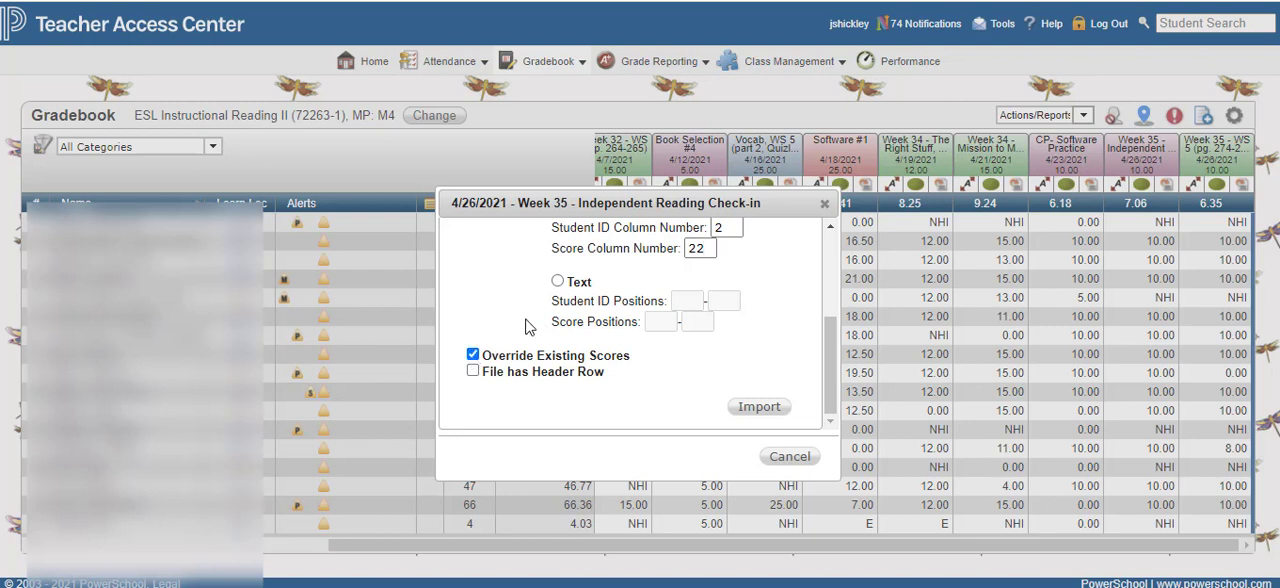
click(765, 412)
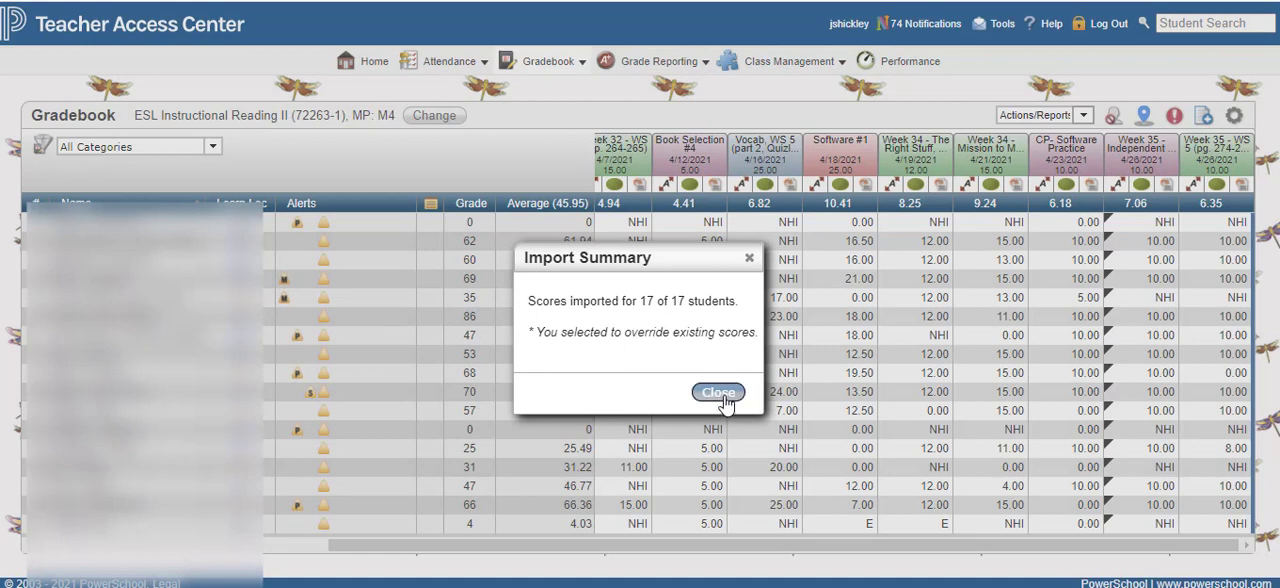
click(722, 395)
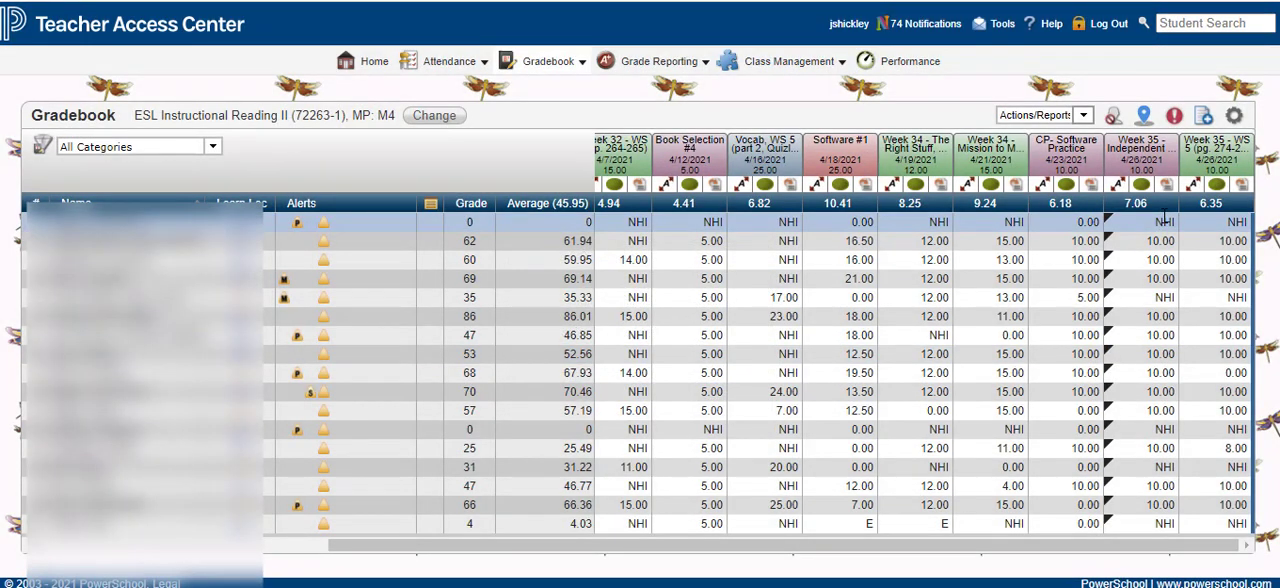